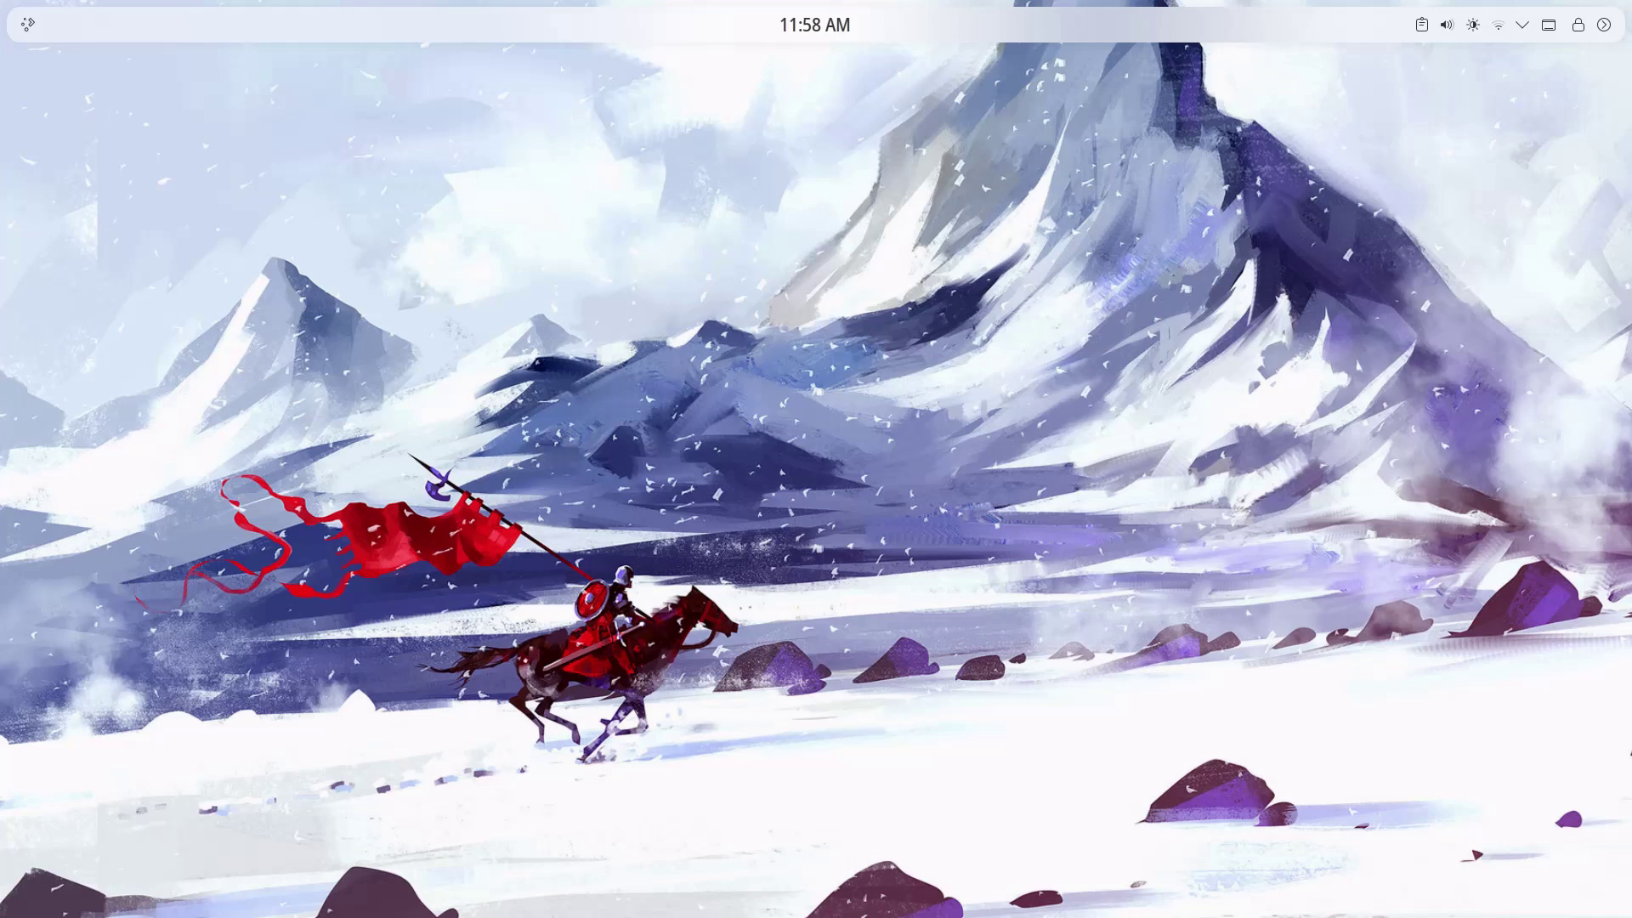
- Open Konsole and display the system information with fastfetch and with inxi -Fxz
key(super)
text(kon)
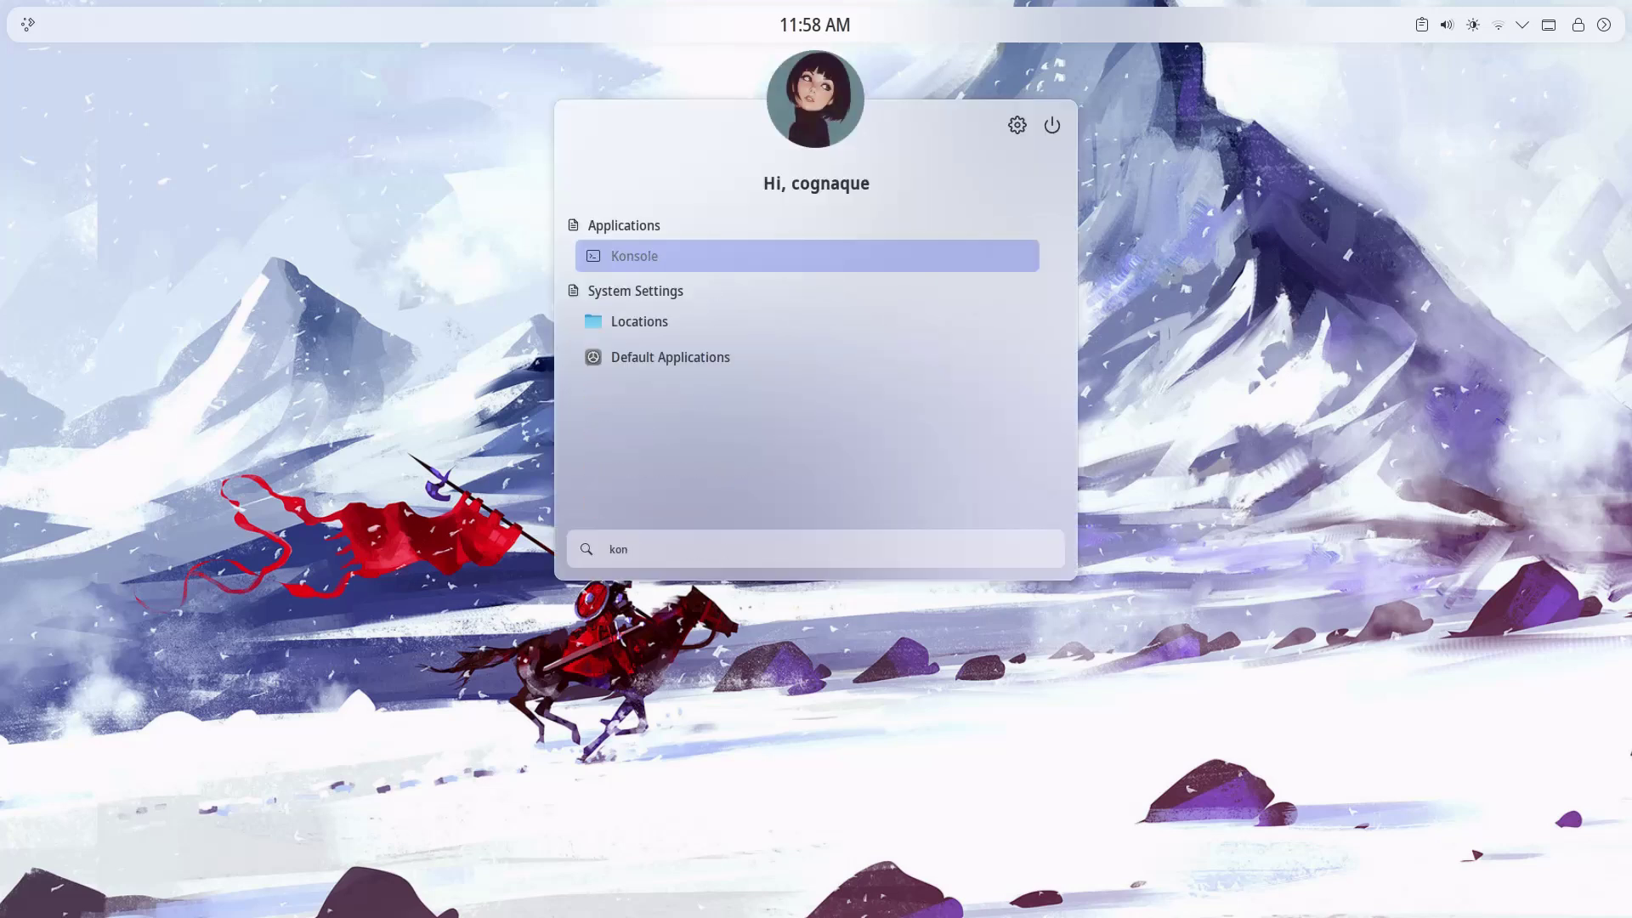
key(Return)
text(fas)
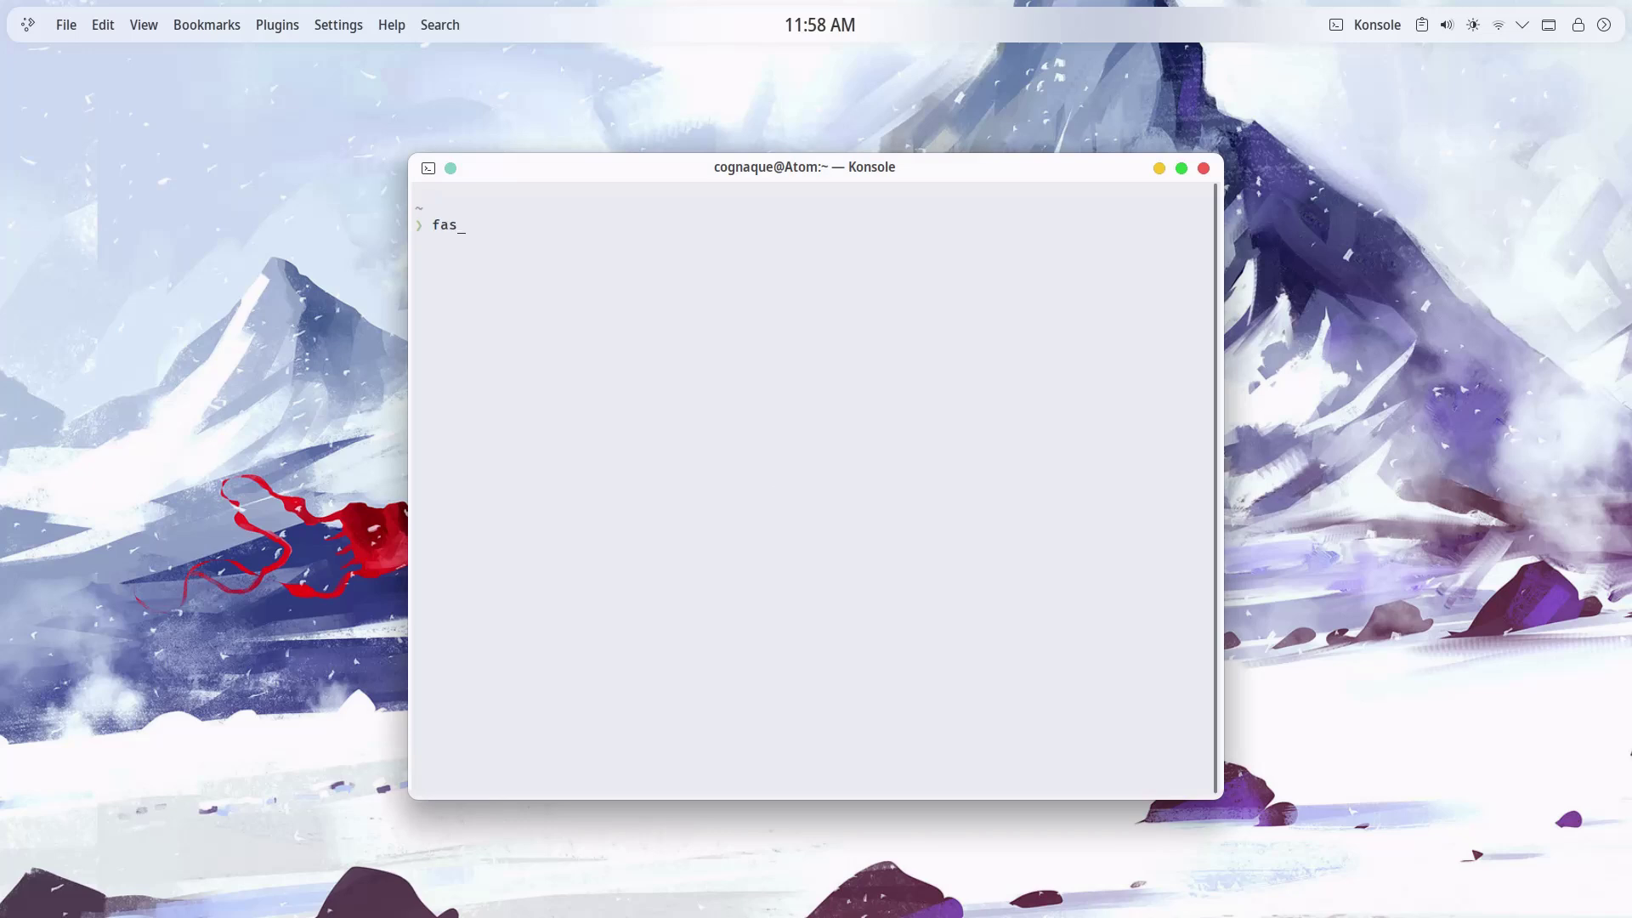
text(tfetch)
key(Return)
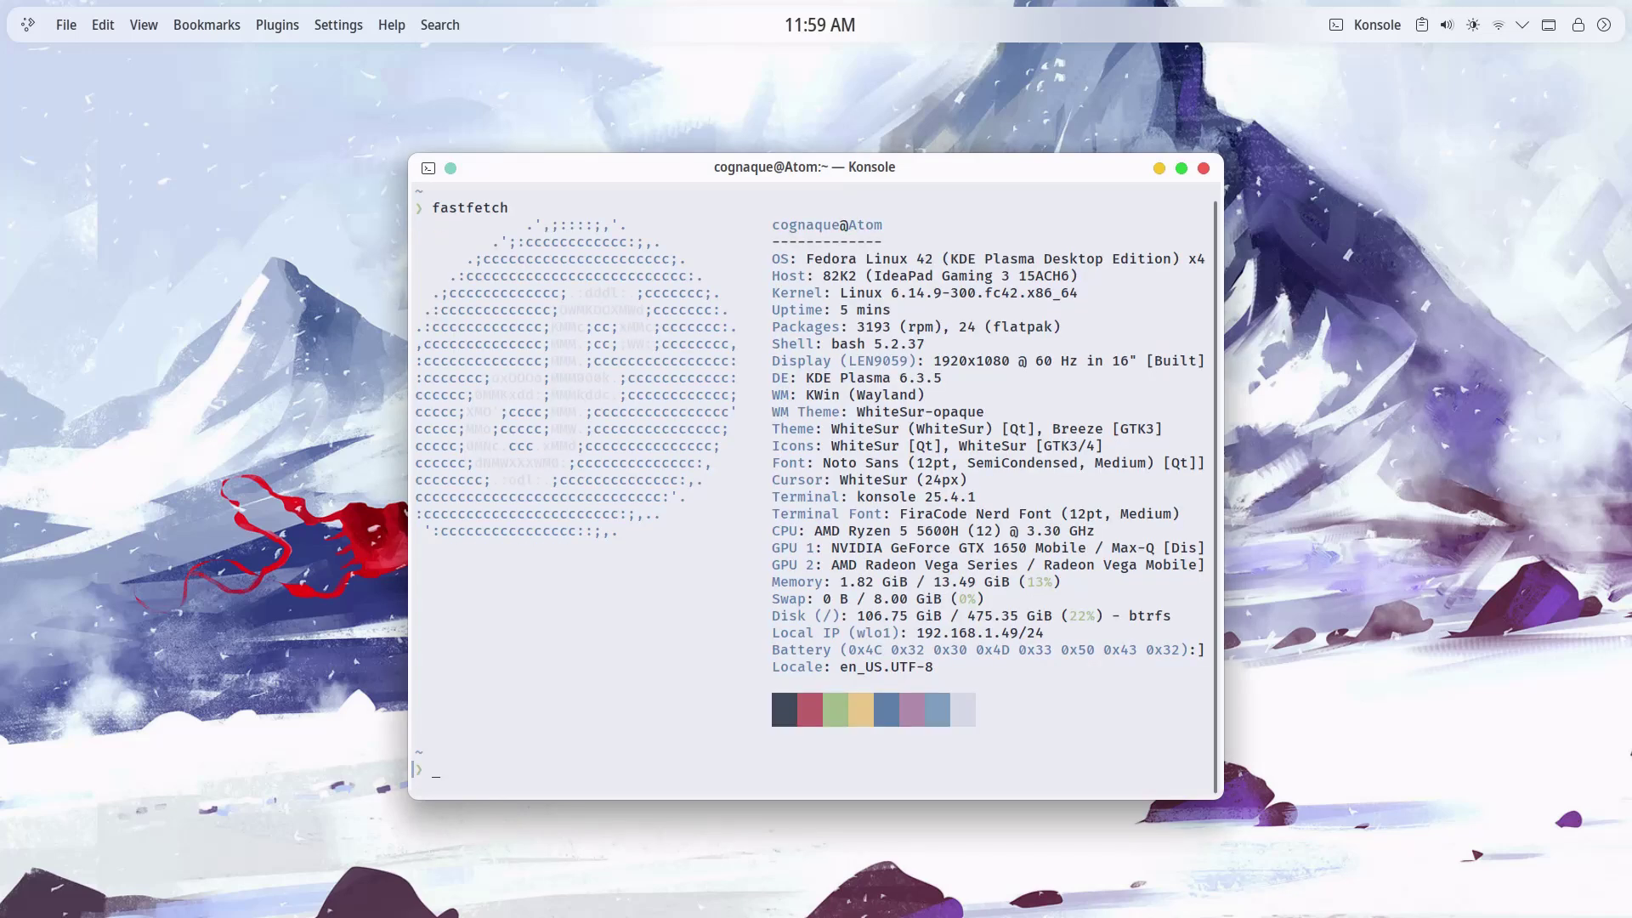
text(inxi -Fxz)
key(Return)
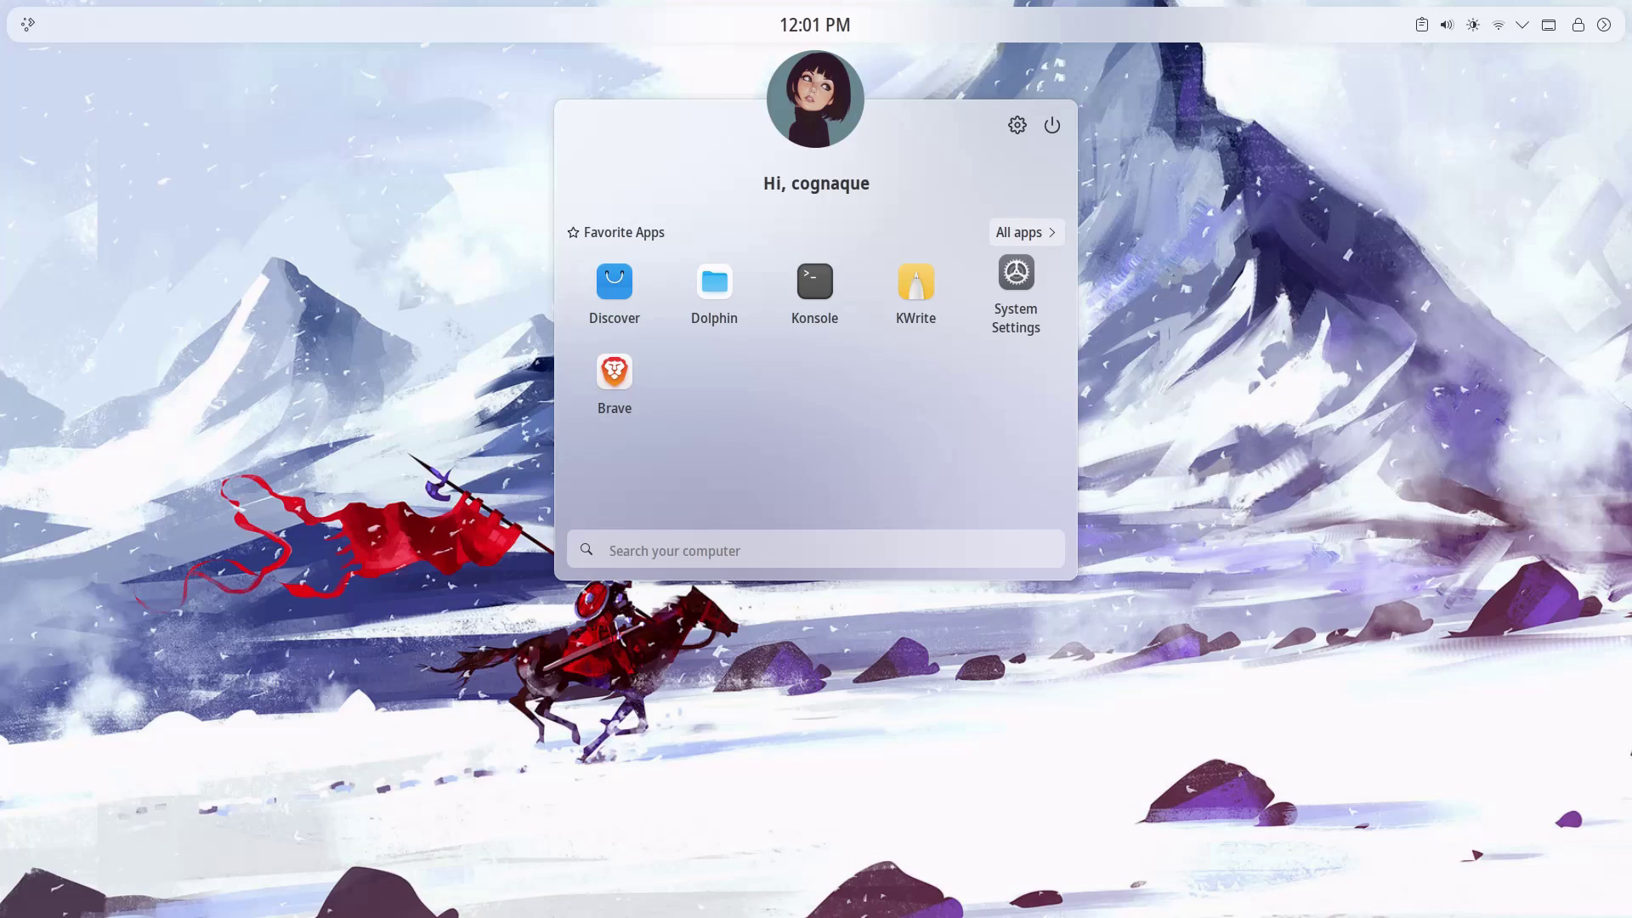
- Open the Boxes entry from the full application list in the KDE Menu Editor, look over its settings, and close the editor
click(1026, 232)
key(Down)
key(Down)
key(Down)
key(Down)
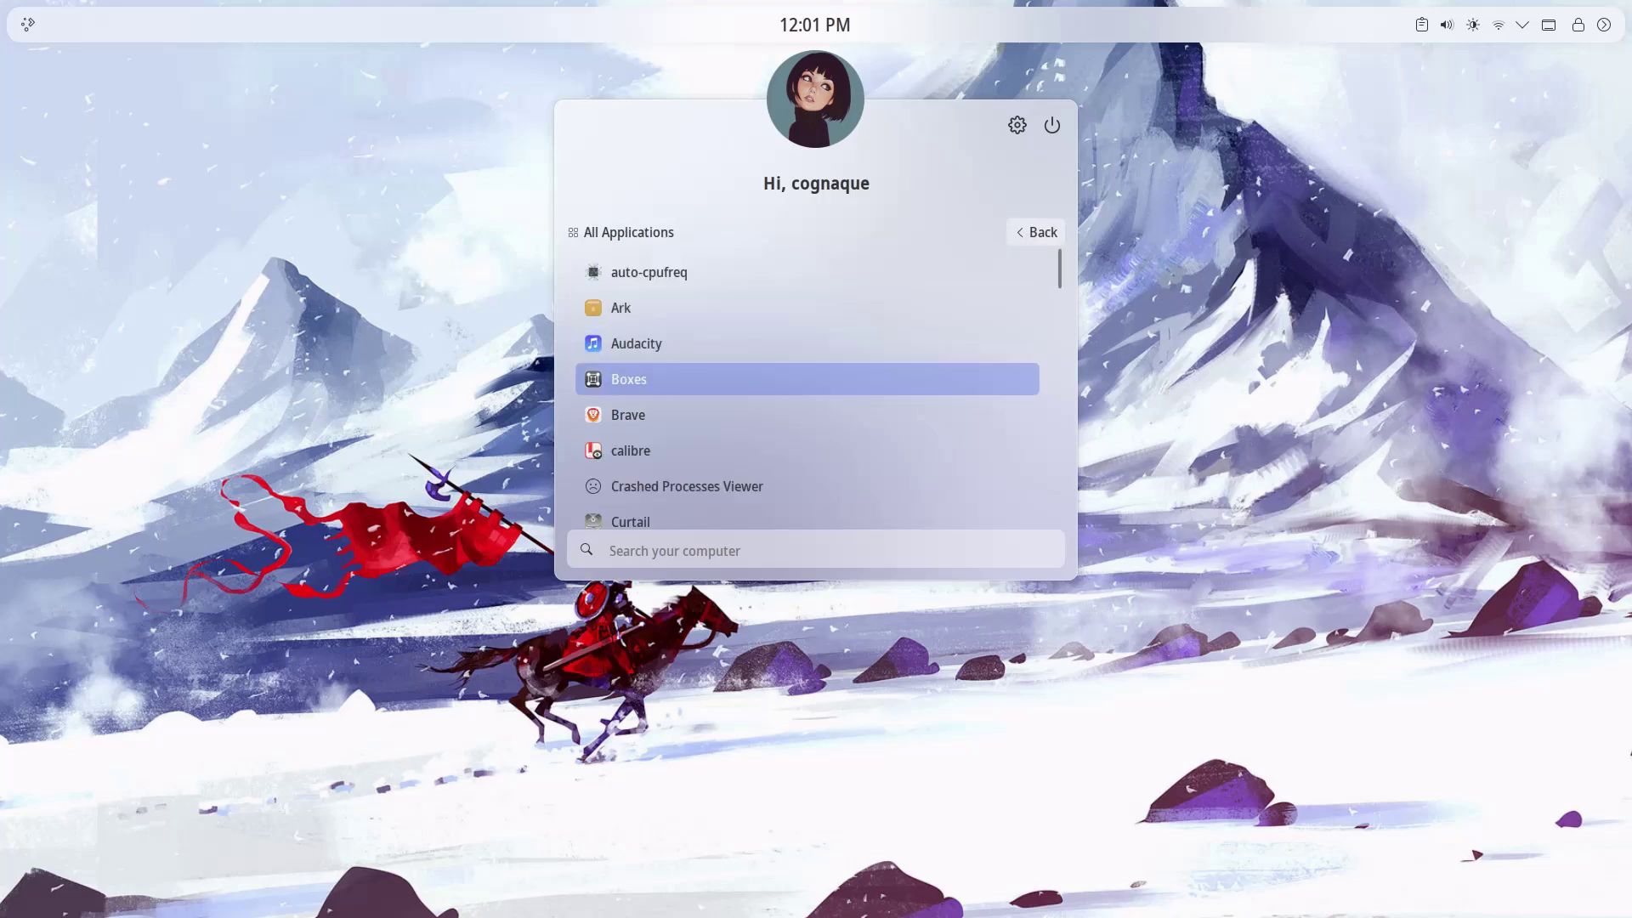
key(Menu)
key(Down)
key(Down)
key(Down)
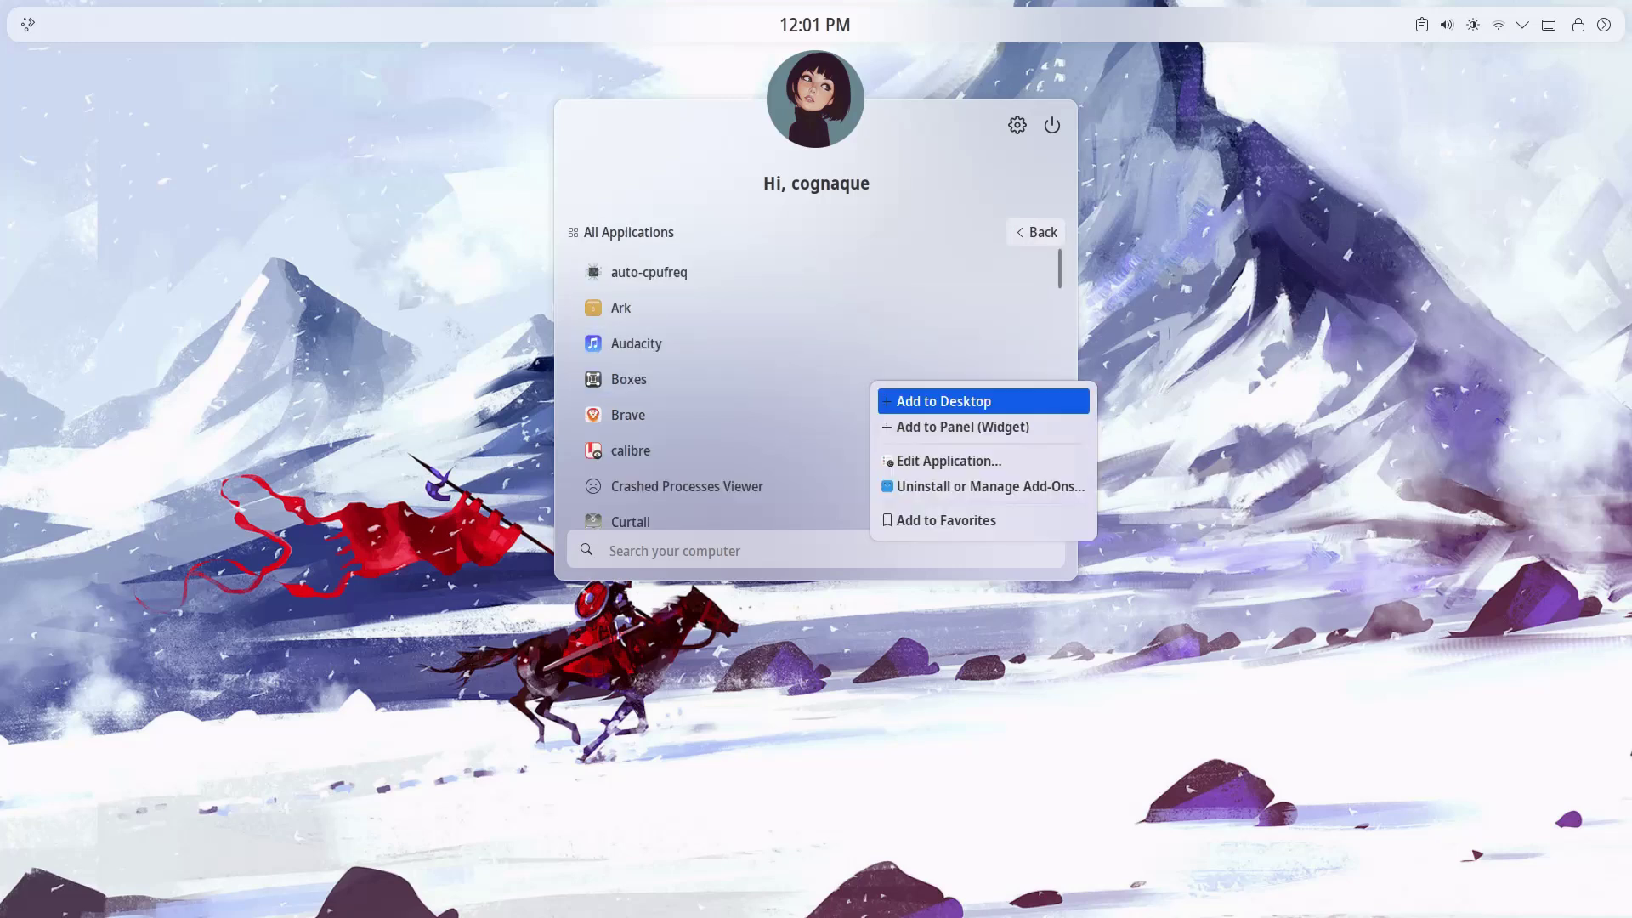
key(Return)
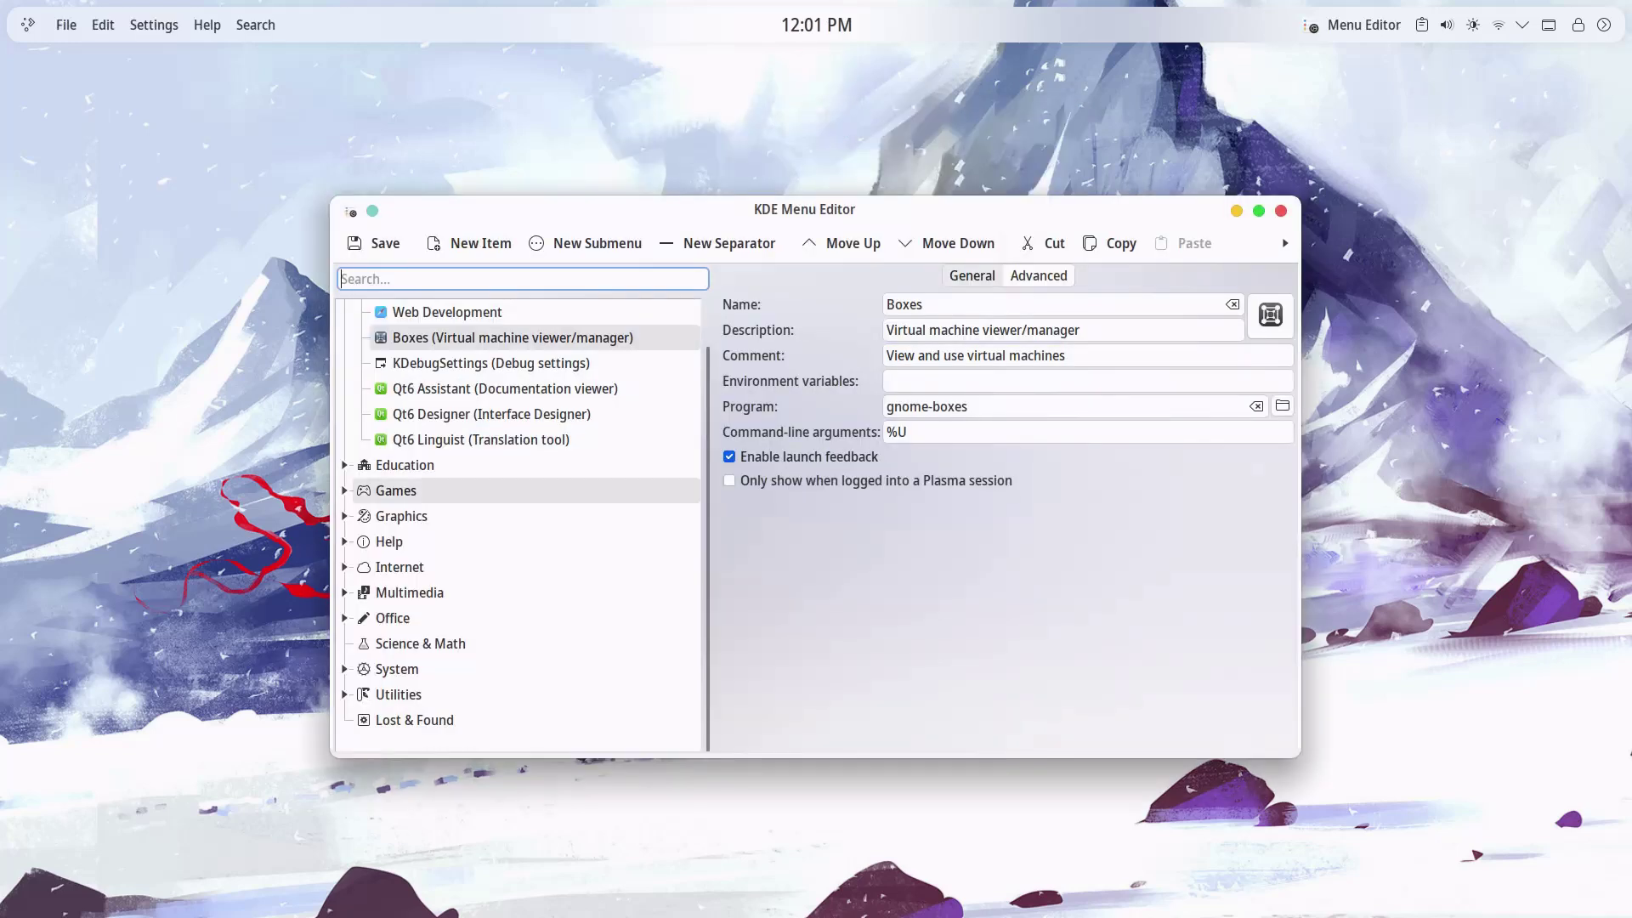
scroll(523, 491, up, 1)
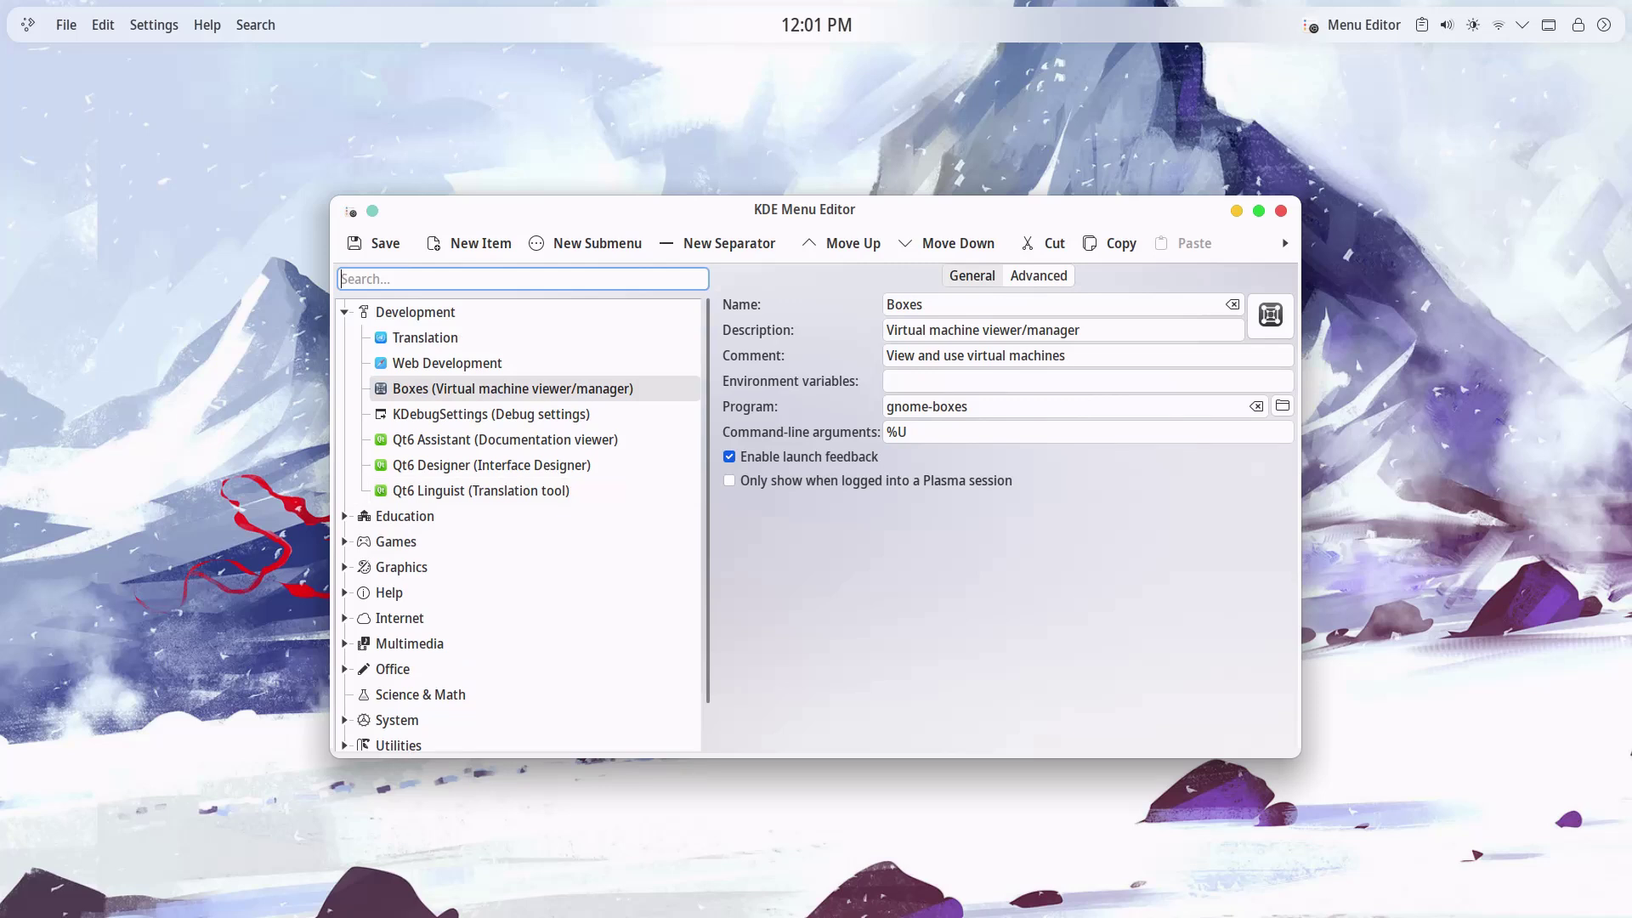
click(1280, 211)
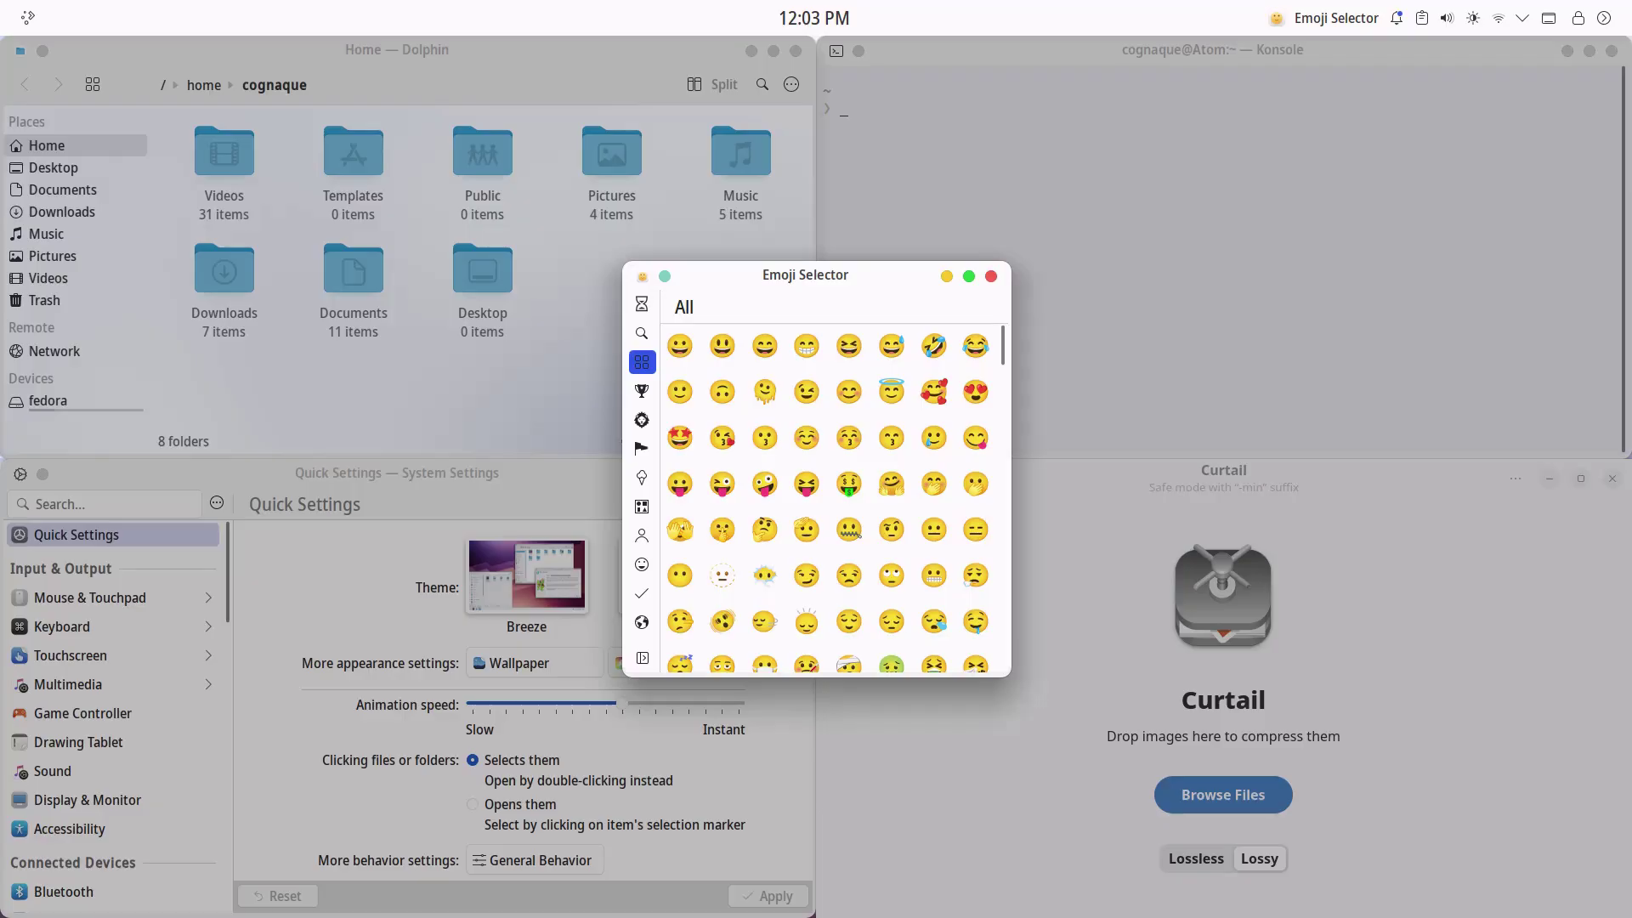
- Shift focus from the Emoji Selector through the Konsole, Curtail and Dolphin windows, ending on Konsole, and peek at the desktop
key(super+alt+Right)
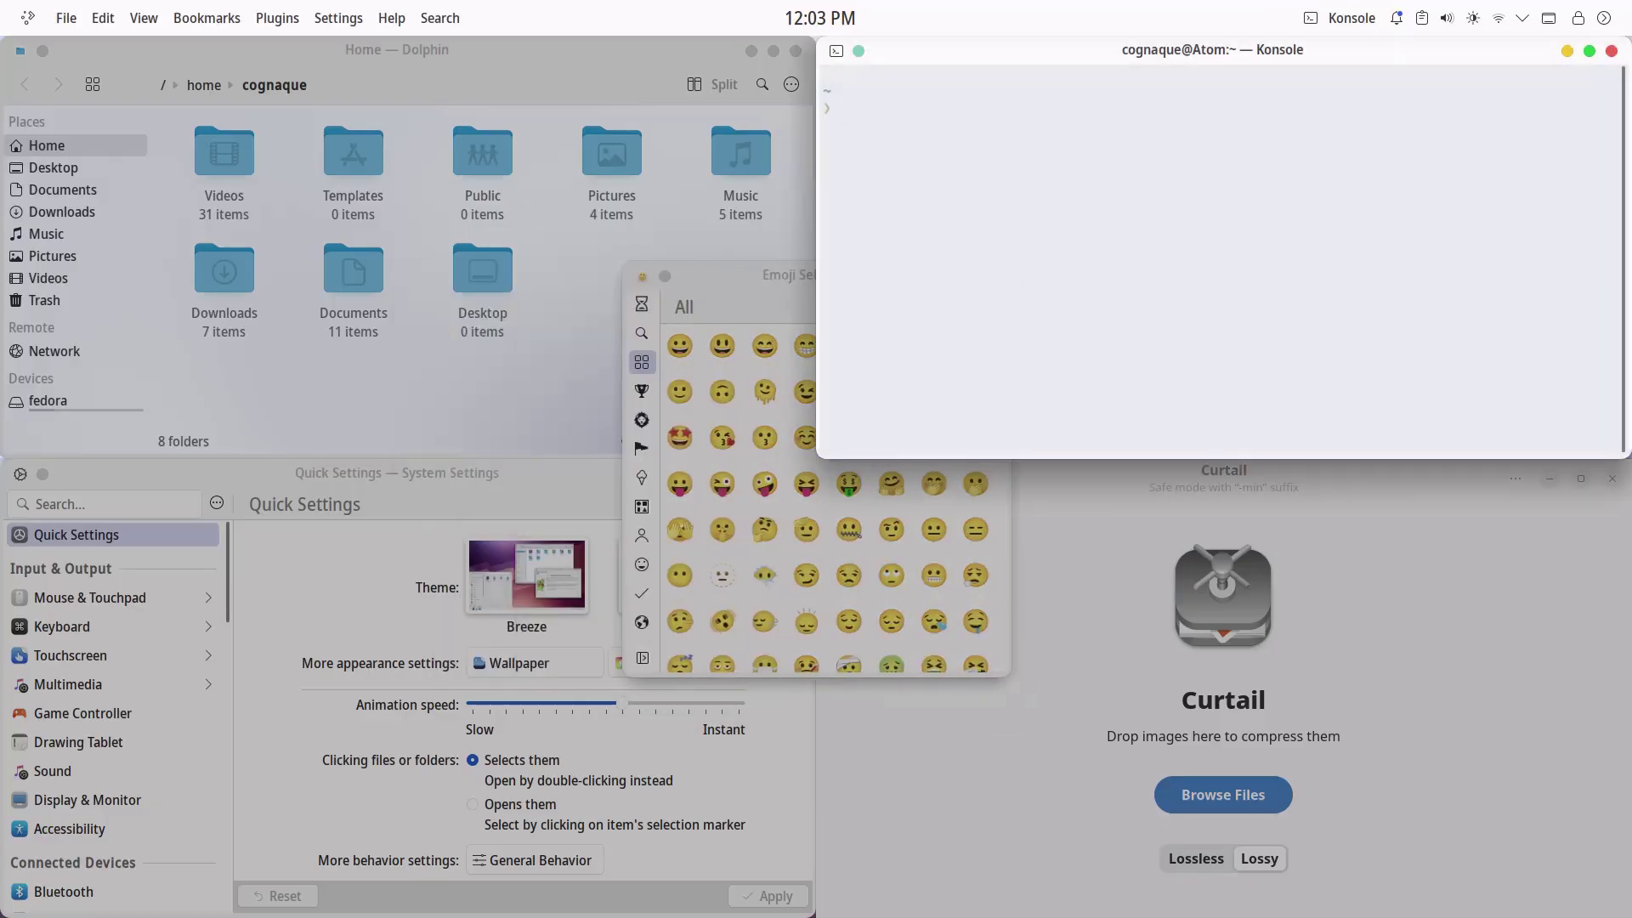
key(super+alt+Down)
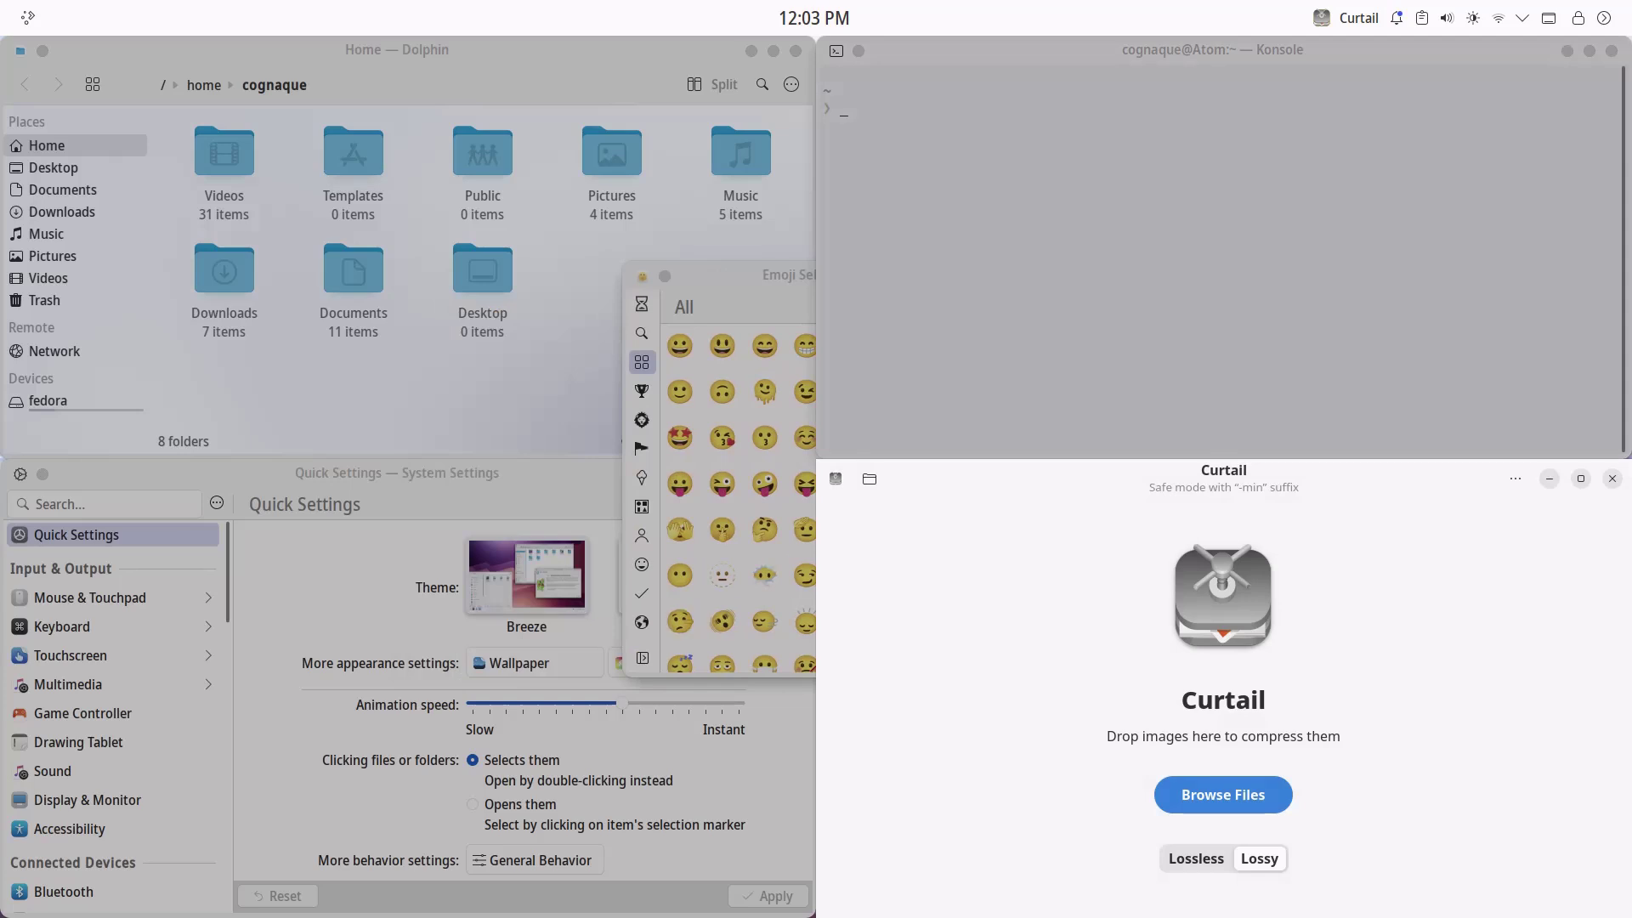
key(alt+Tab)
key(alt+Tab)
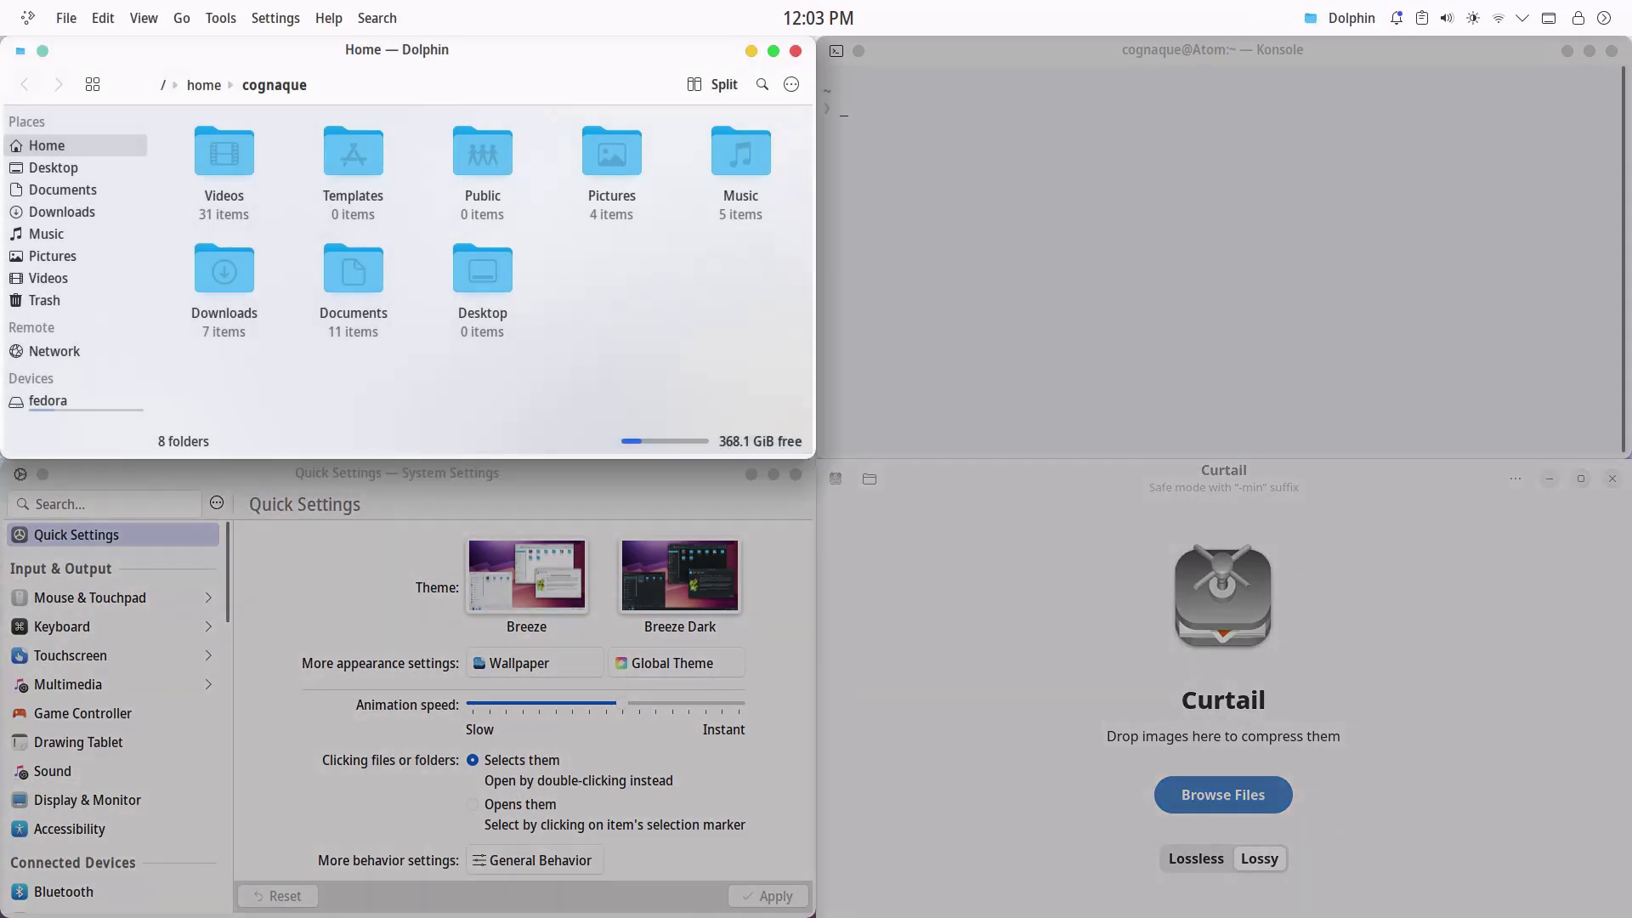
key(alt+Tab)
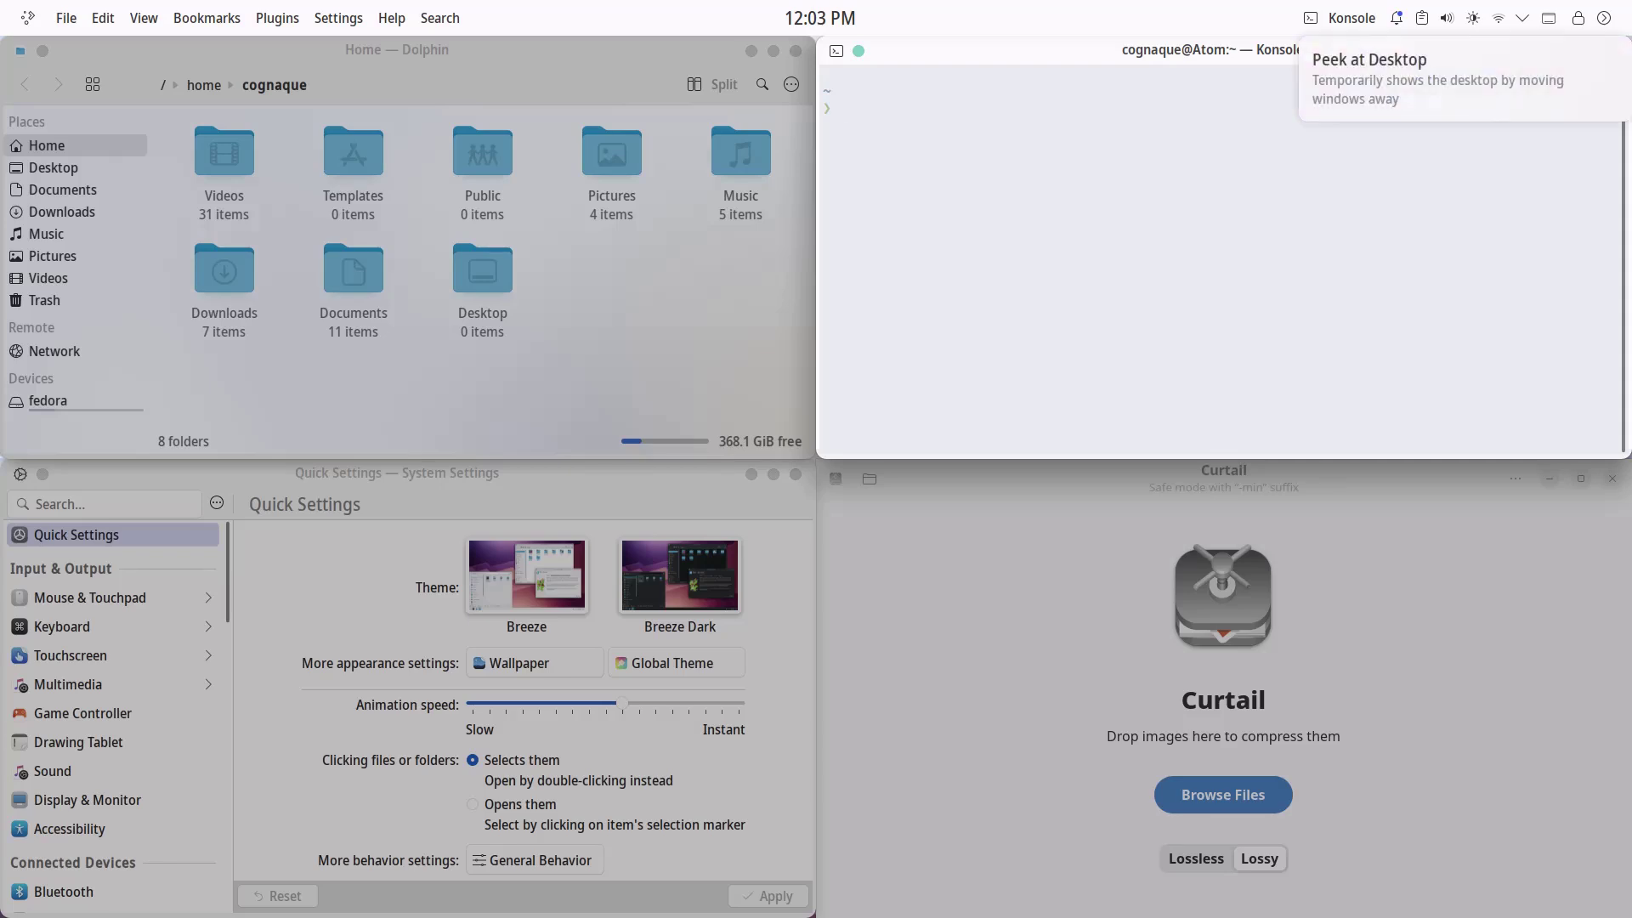
click(1604, 18)
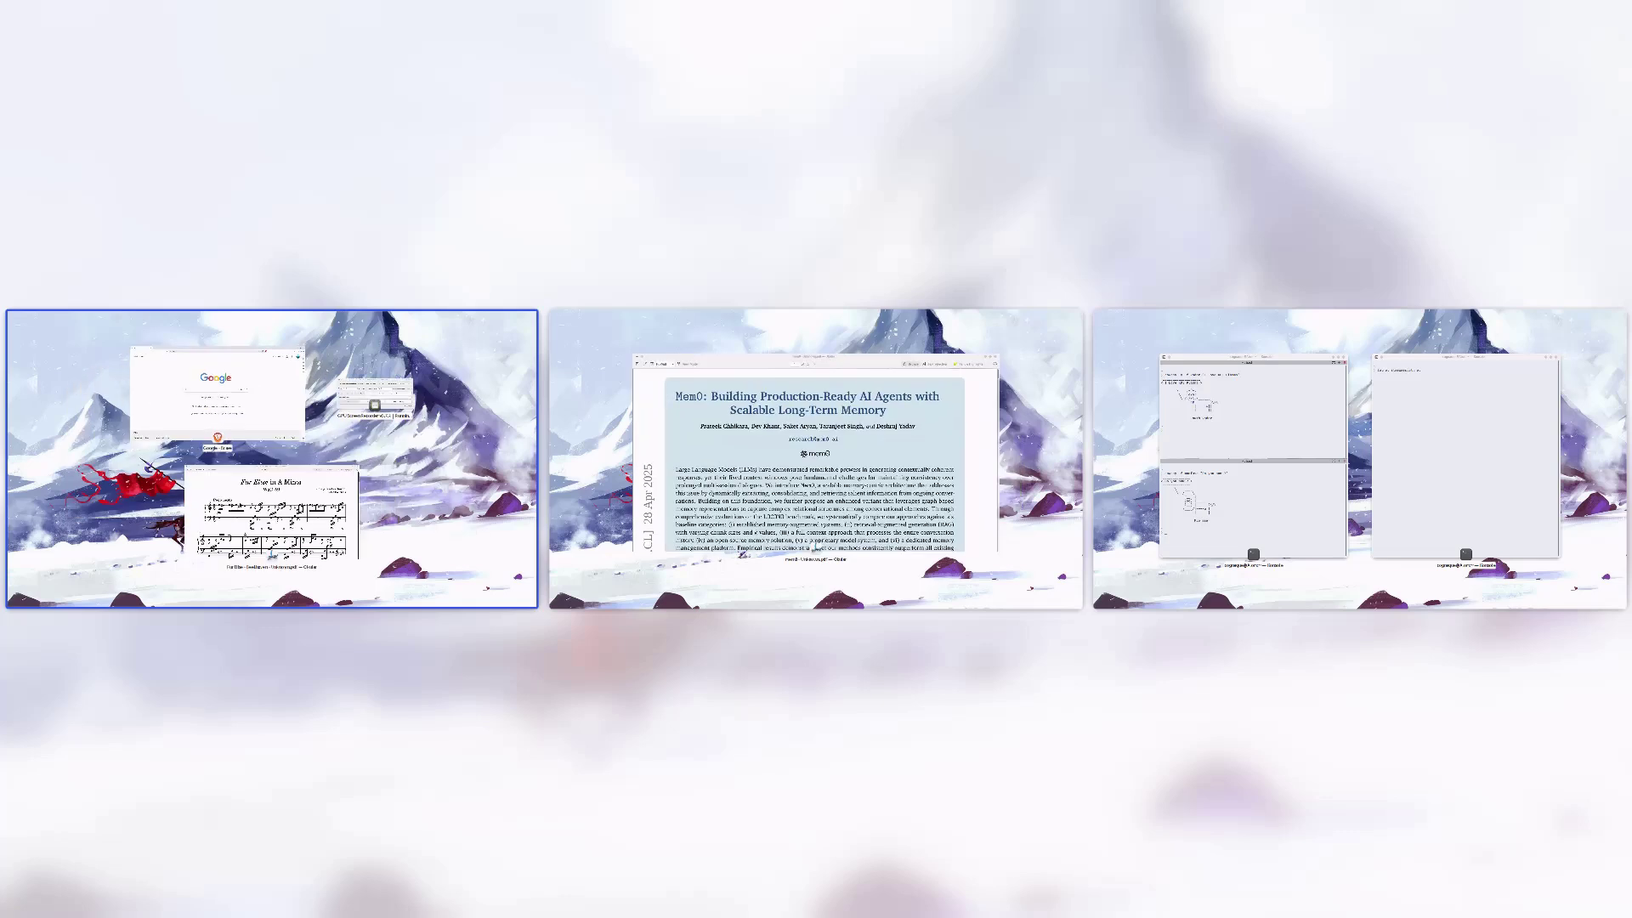
- Move the sheet music window from the first virtual desktop to the second, and switch to the third desktop with the Konsole windows
drag(272, 510, 710, 459)
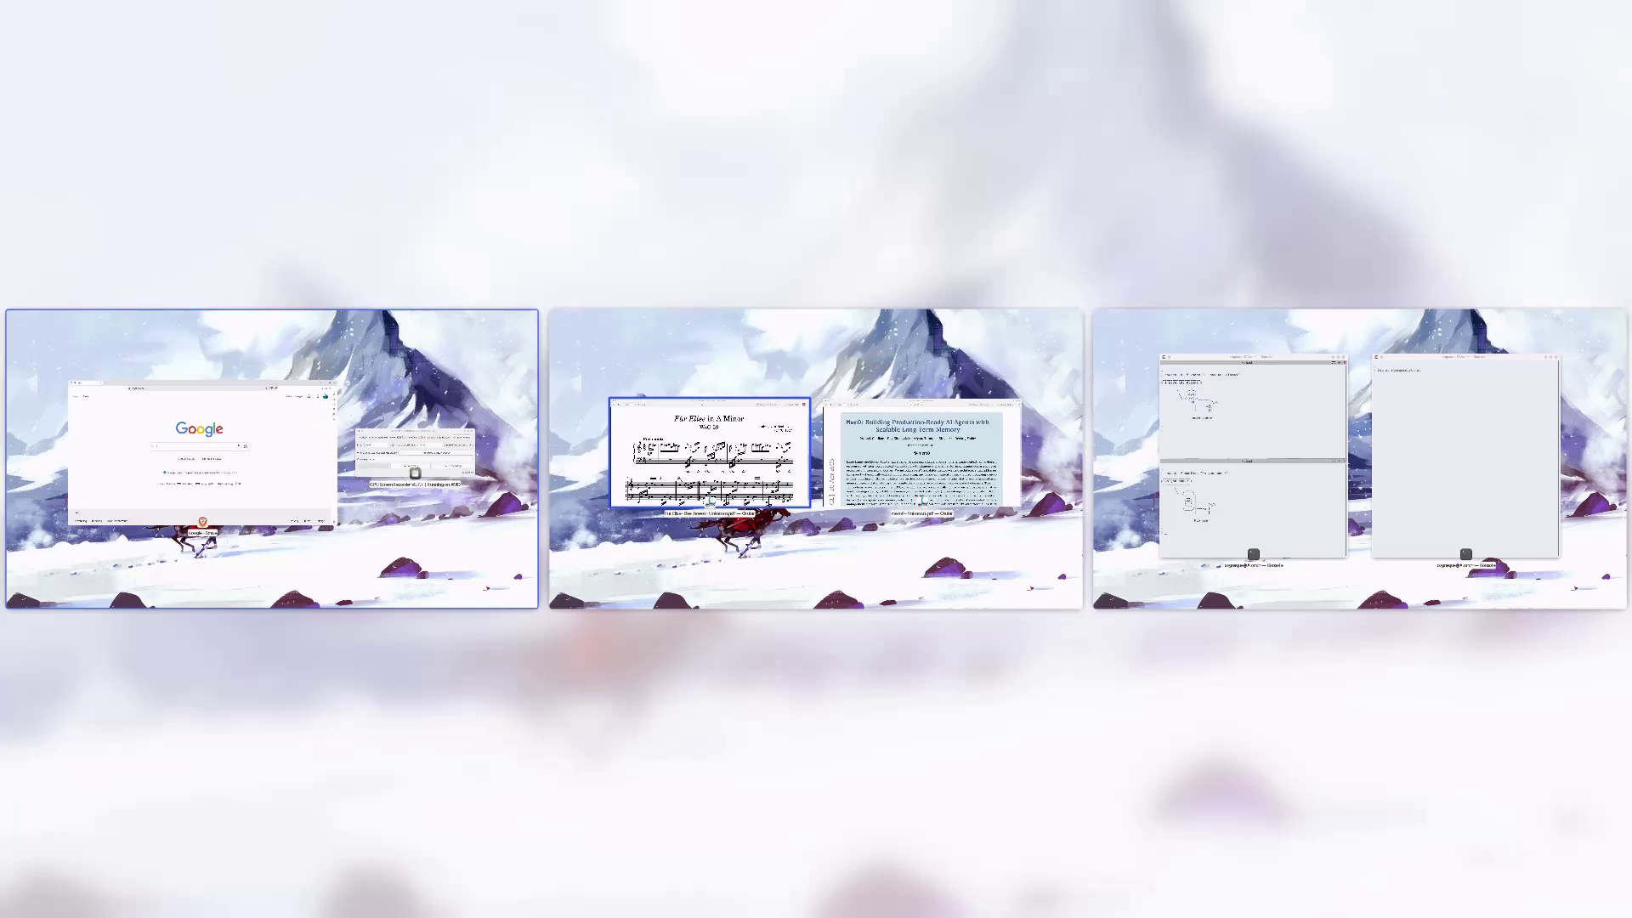
drag(1254, 459, 816, 459)
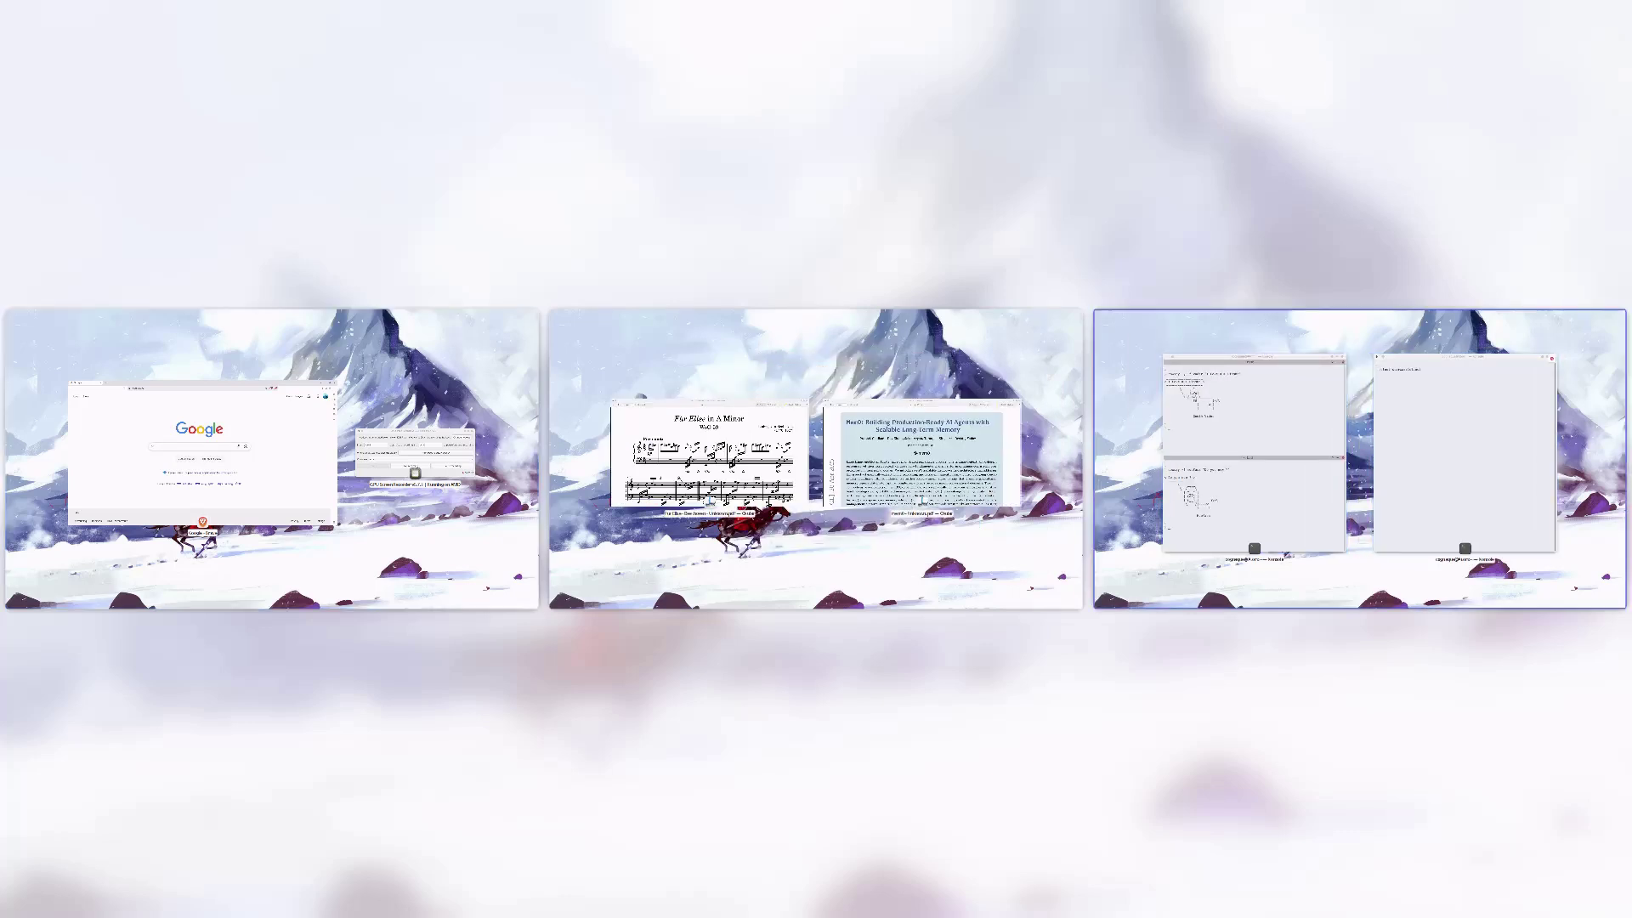
key(Return)
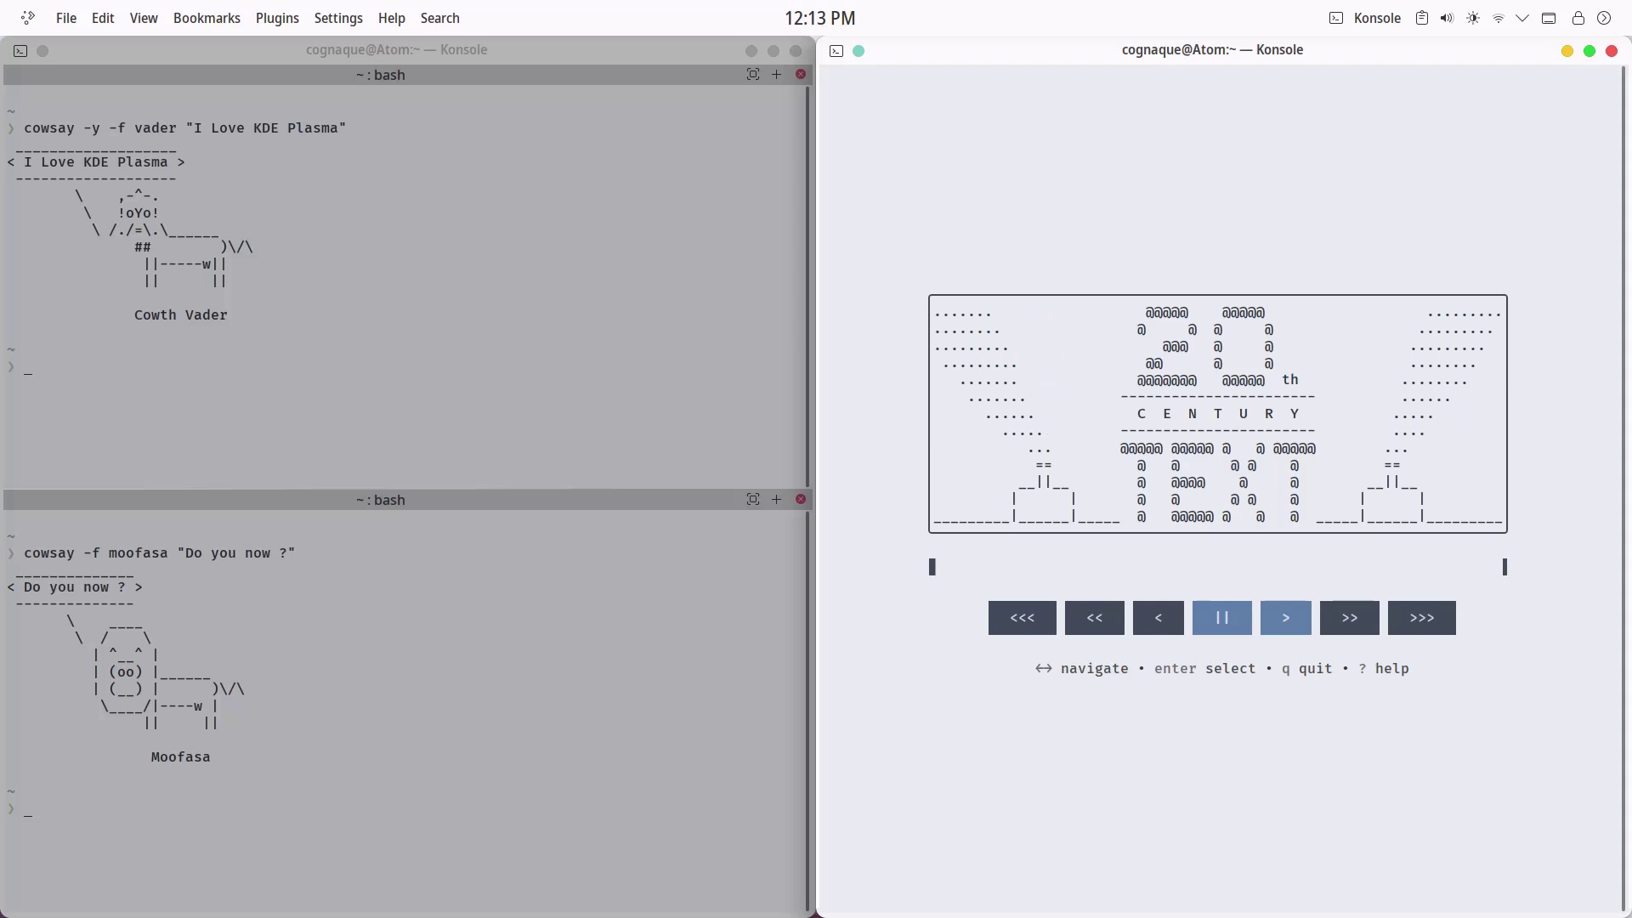
- Alternate focus between the two tiled Konsole windows, and rotate through the virtual desktops in the cube view
key(alt+Tab)
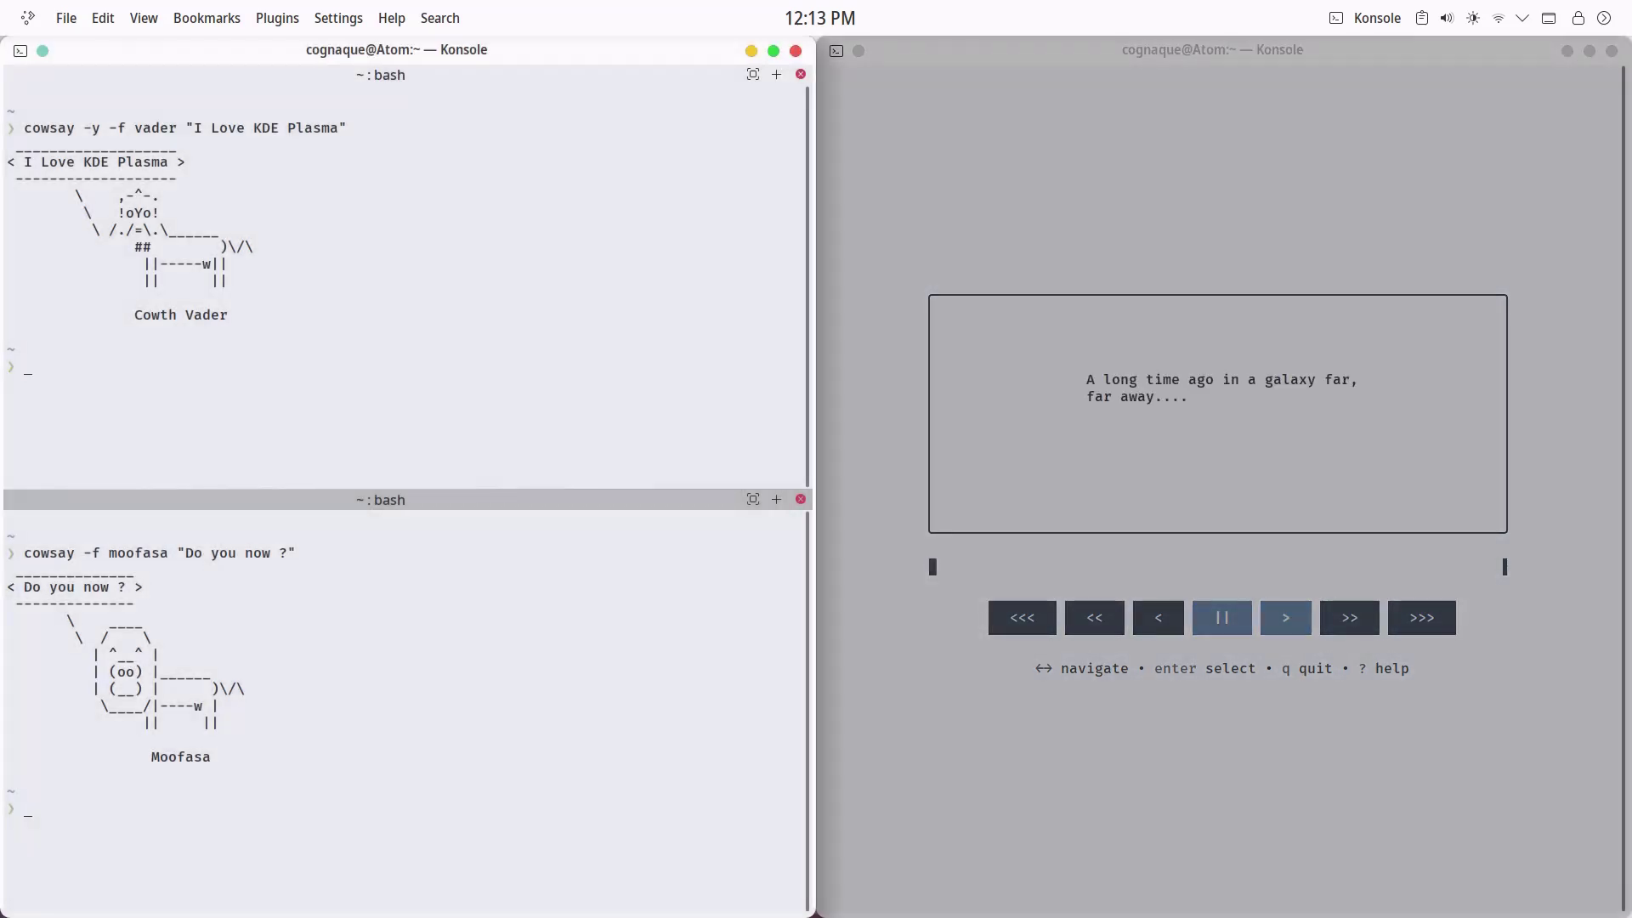
key(alt+Tab)
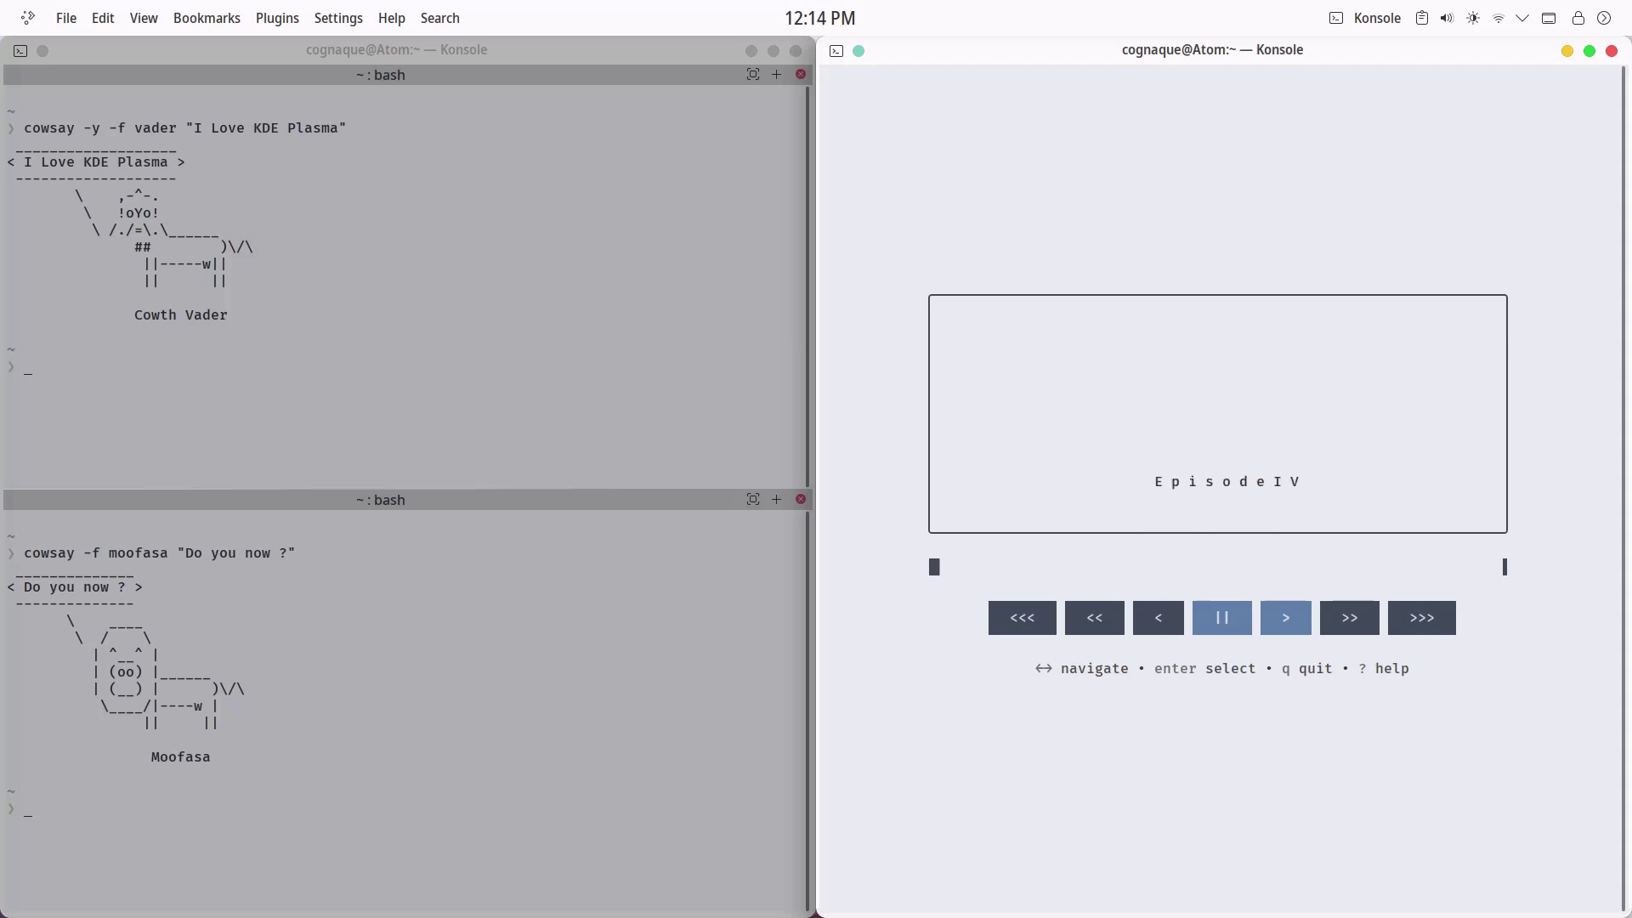
key(super+c)
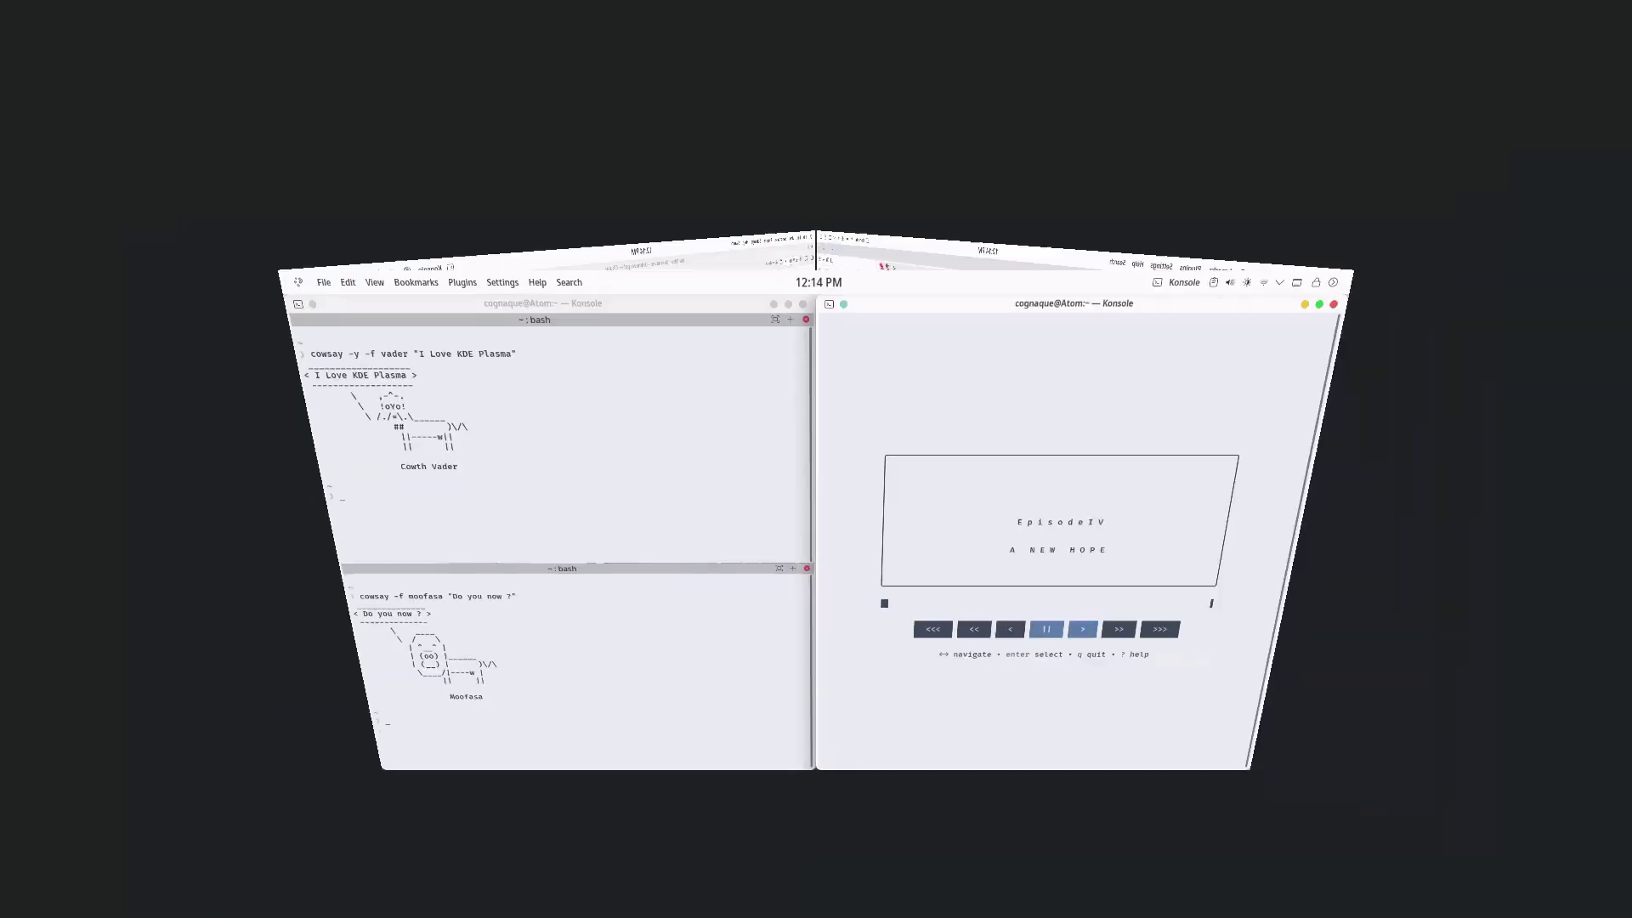
key(Right)
key(Right)
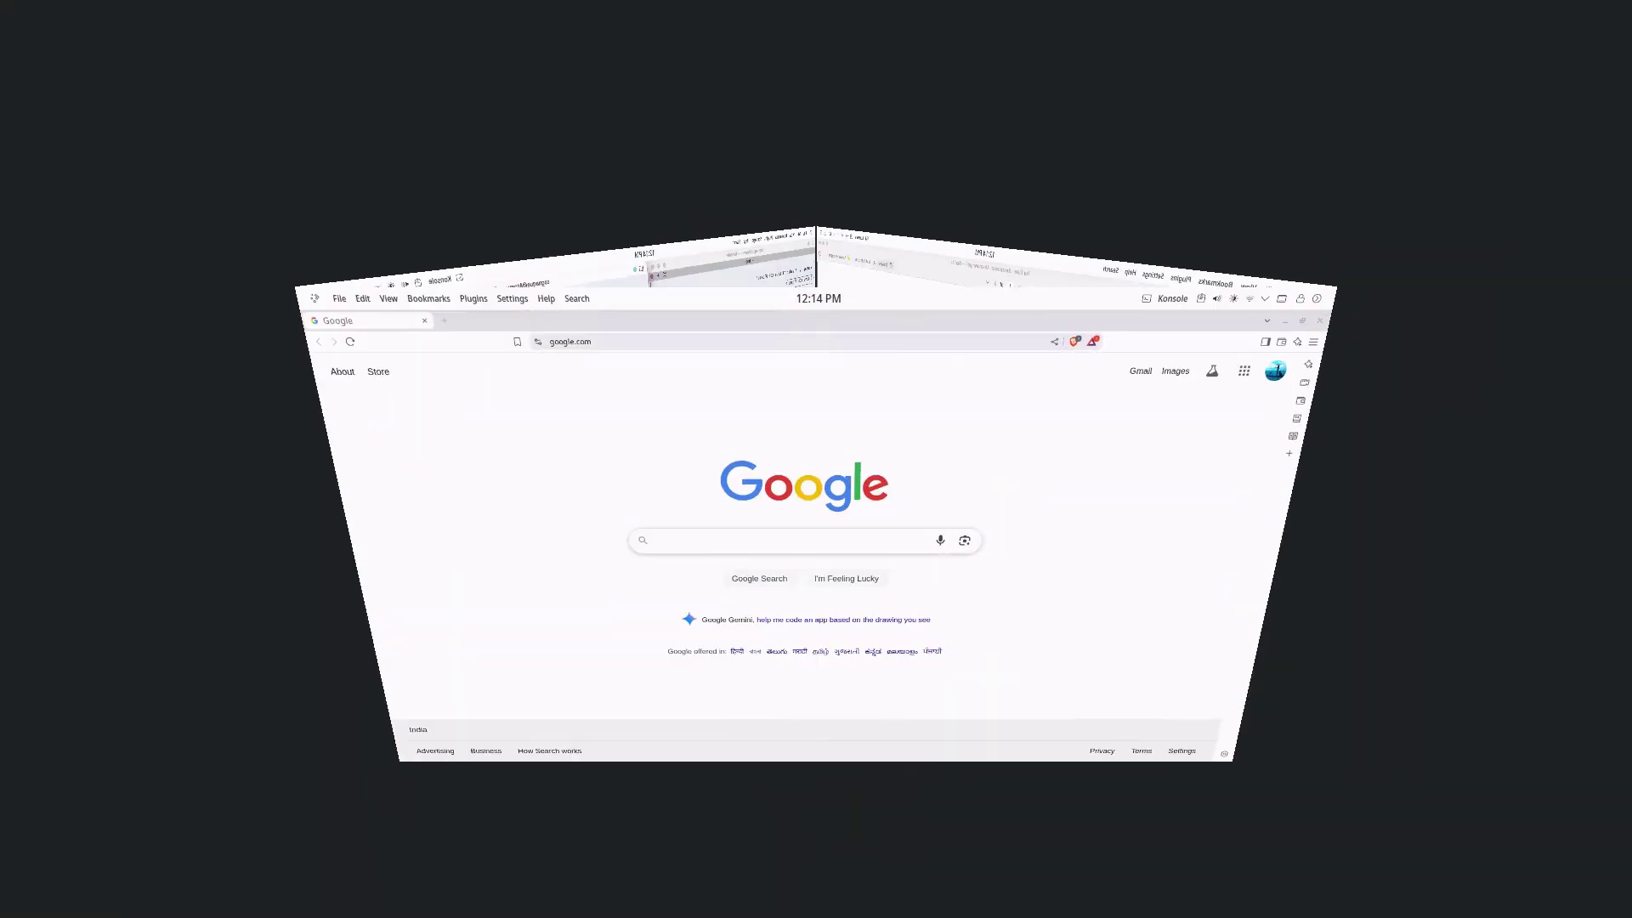
key(Right)
key(Right)
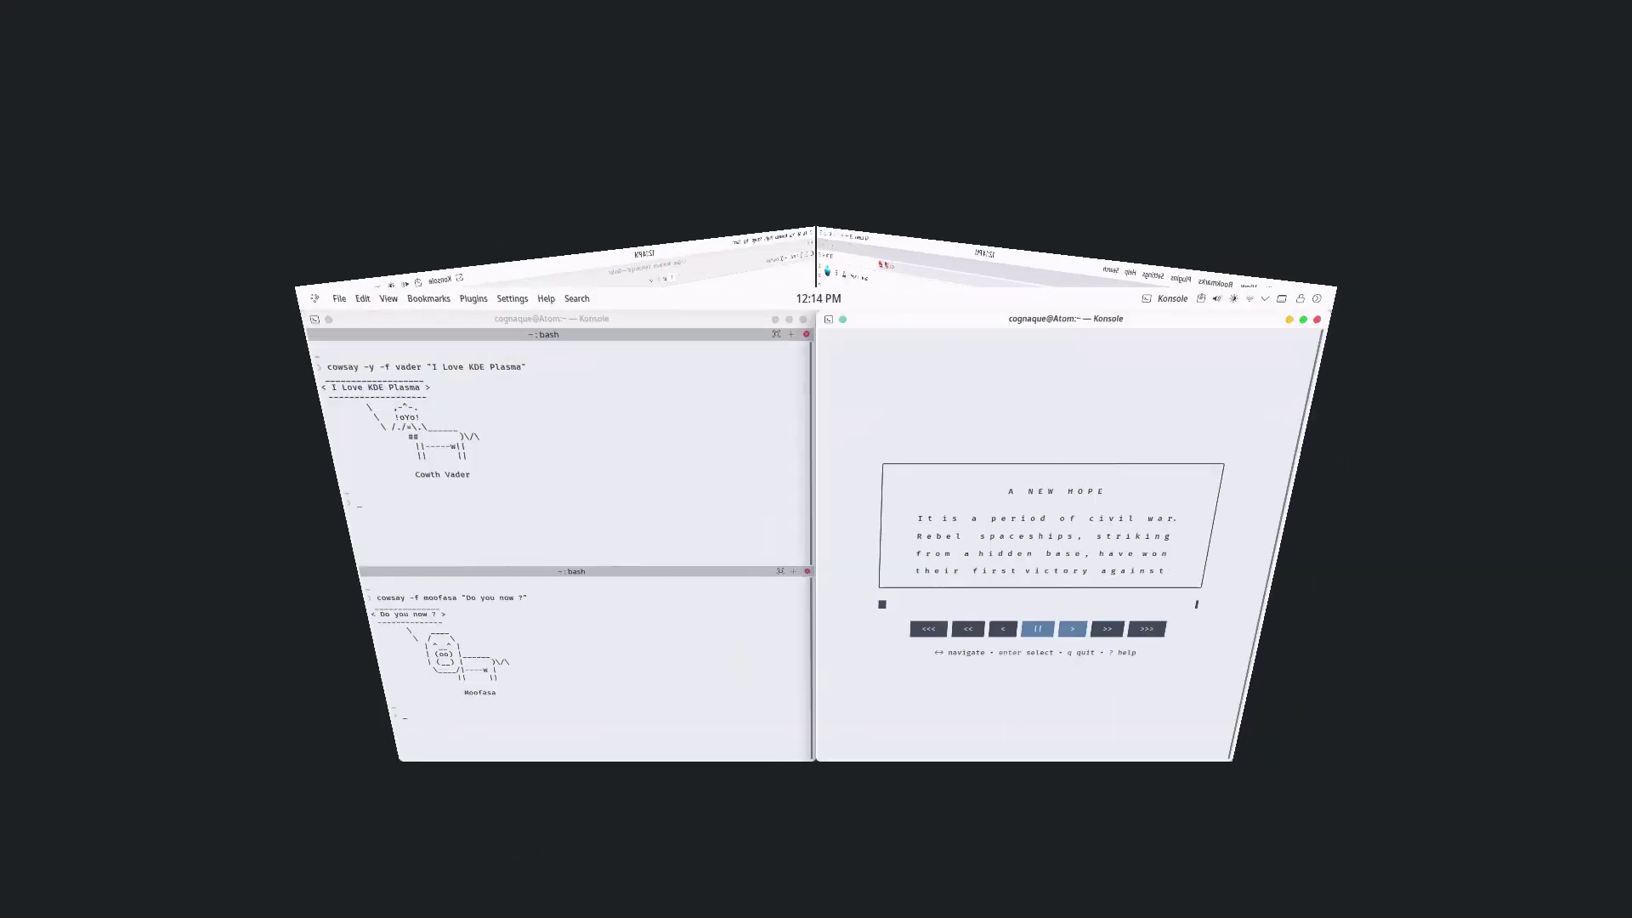
key(Left)
key(Left)
key(Return)
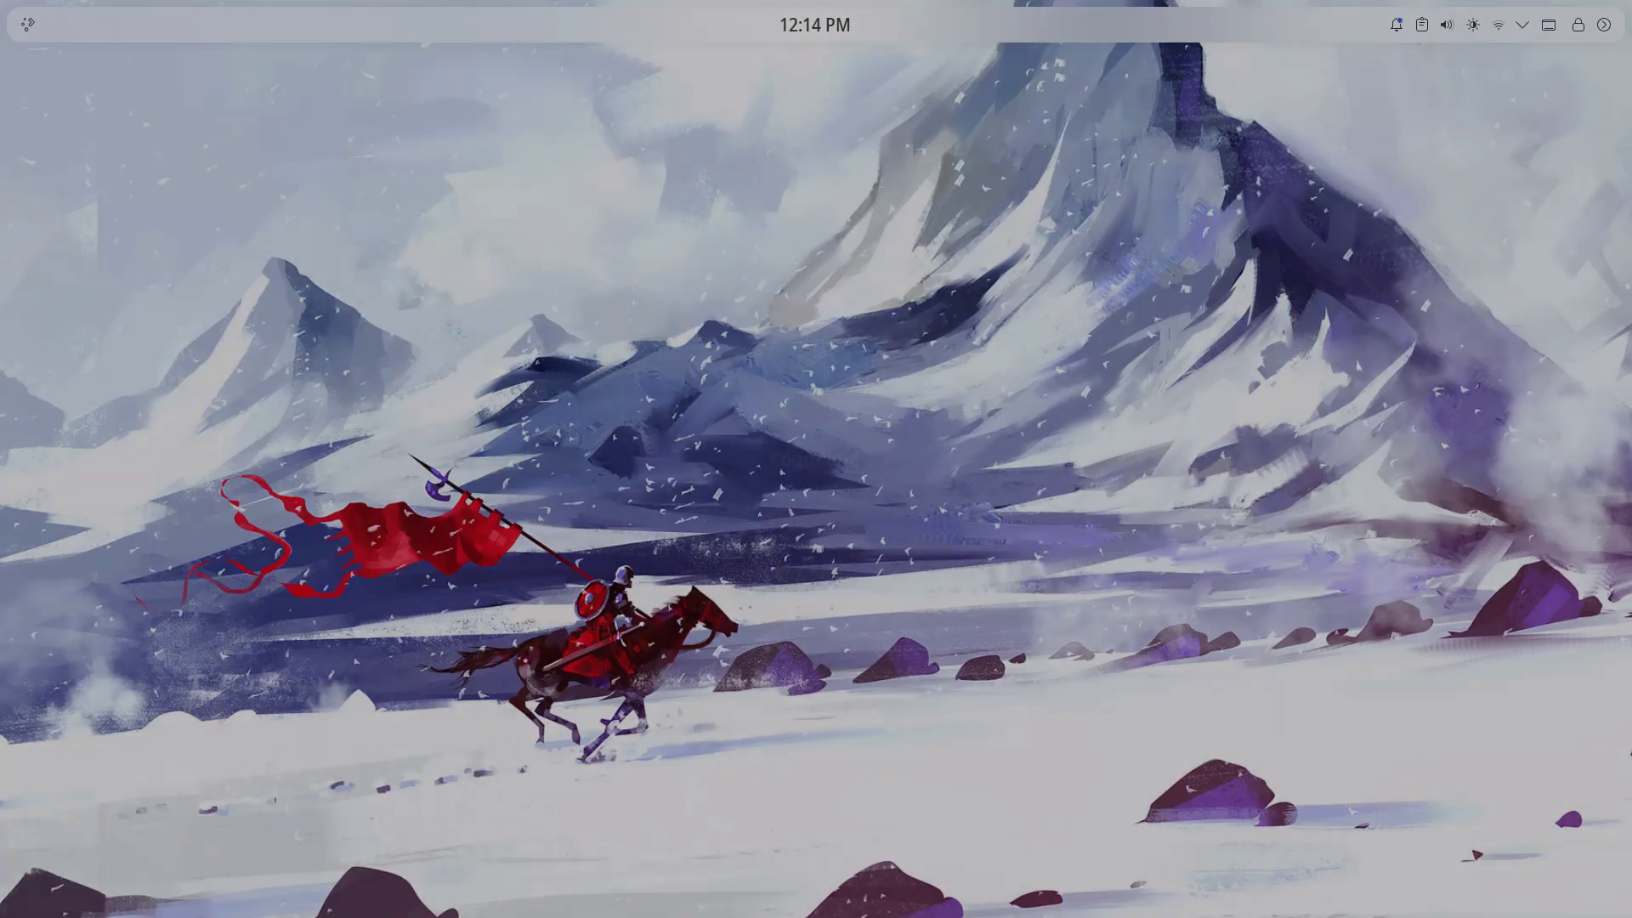
- Bring up the session exit screen and cancel it without shutting down
key(ctrl+alt+Delete)
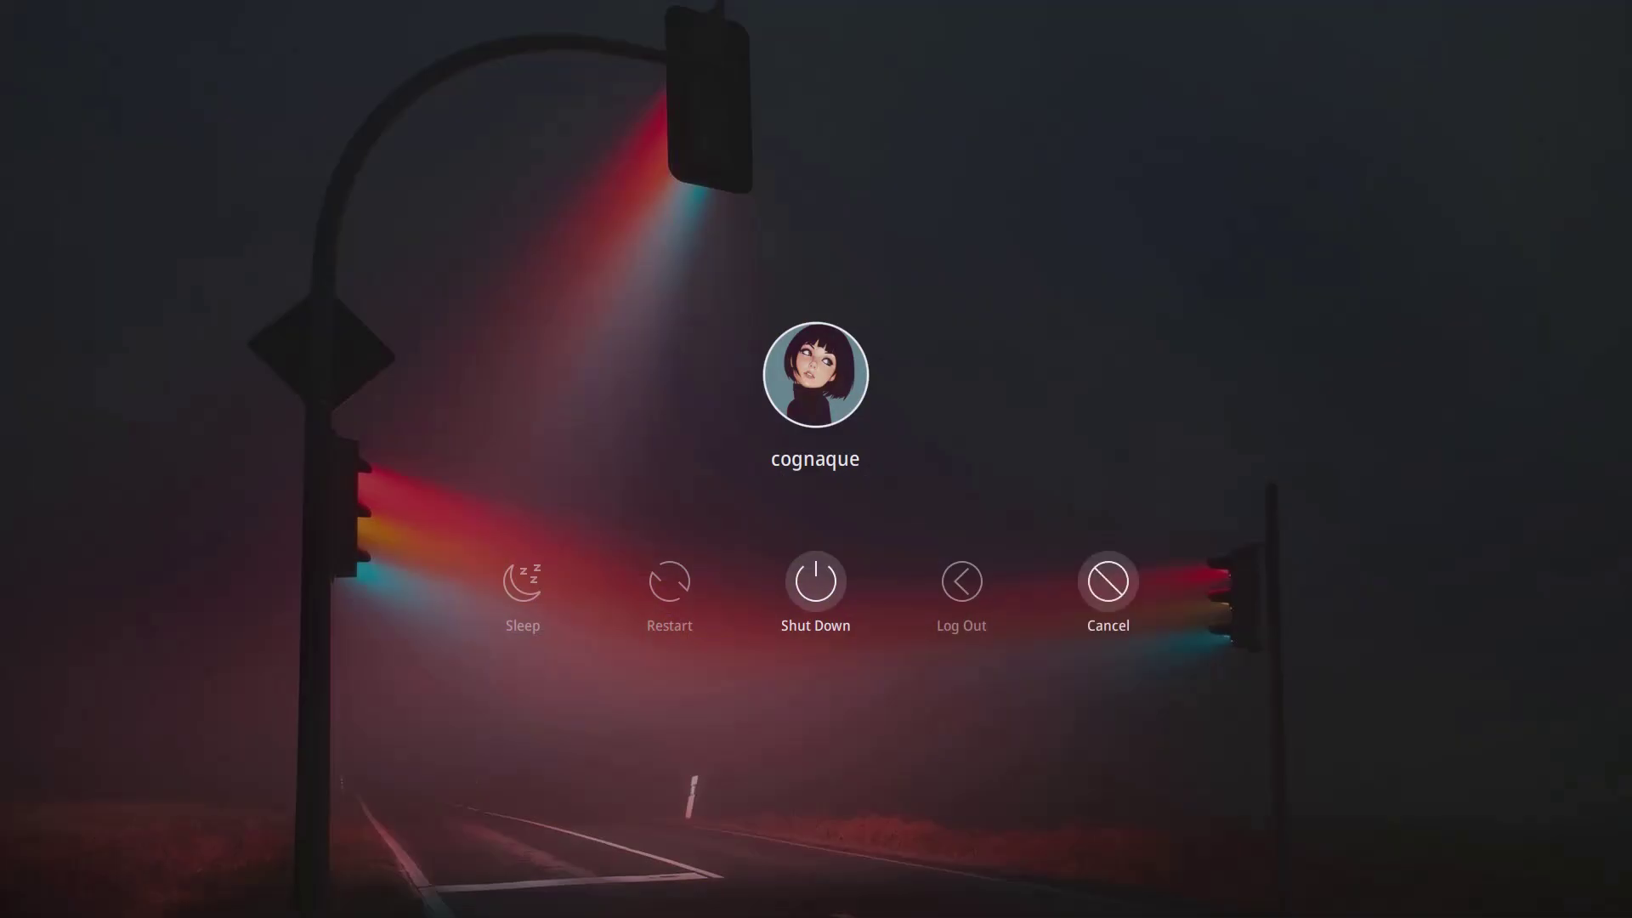
click(1107, 582)
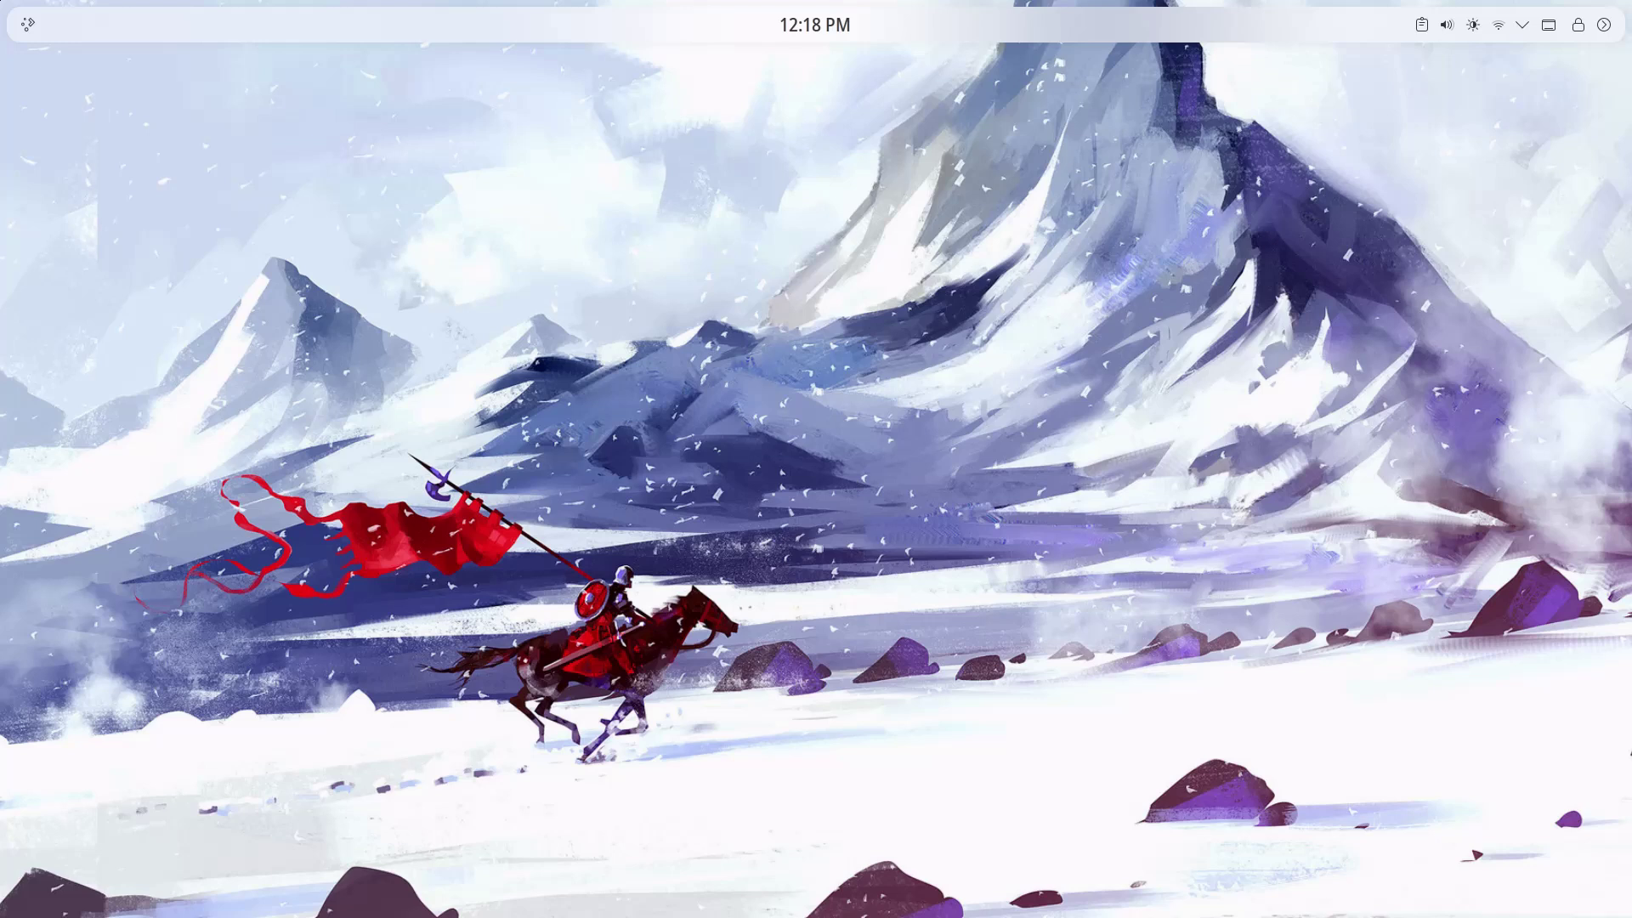
- Open Dolphin, go to /usr/share/applications on the fedora drive, and look through the .desktop files
key(super)
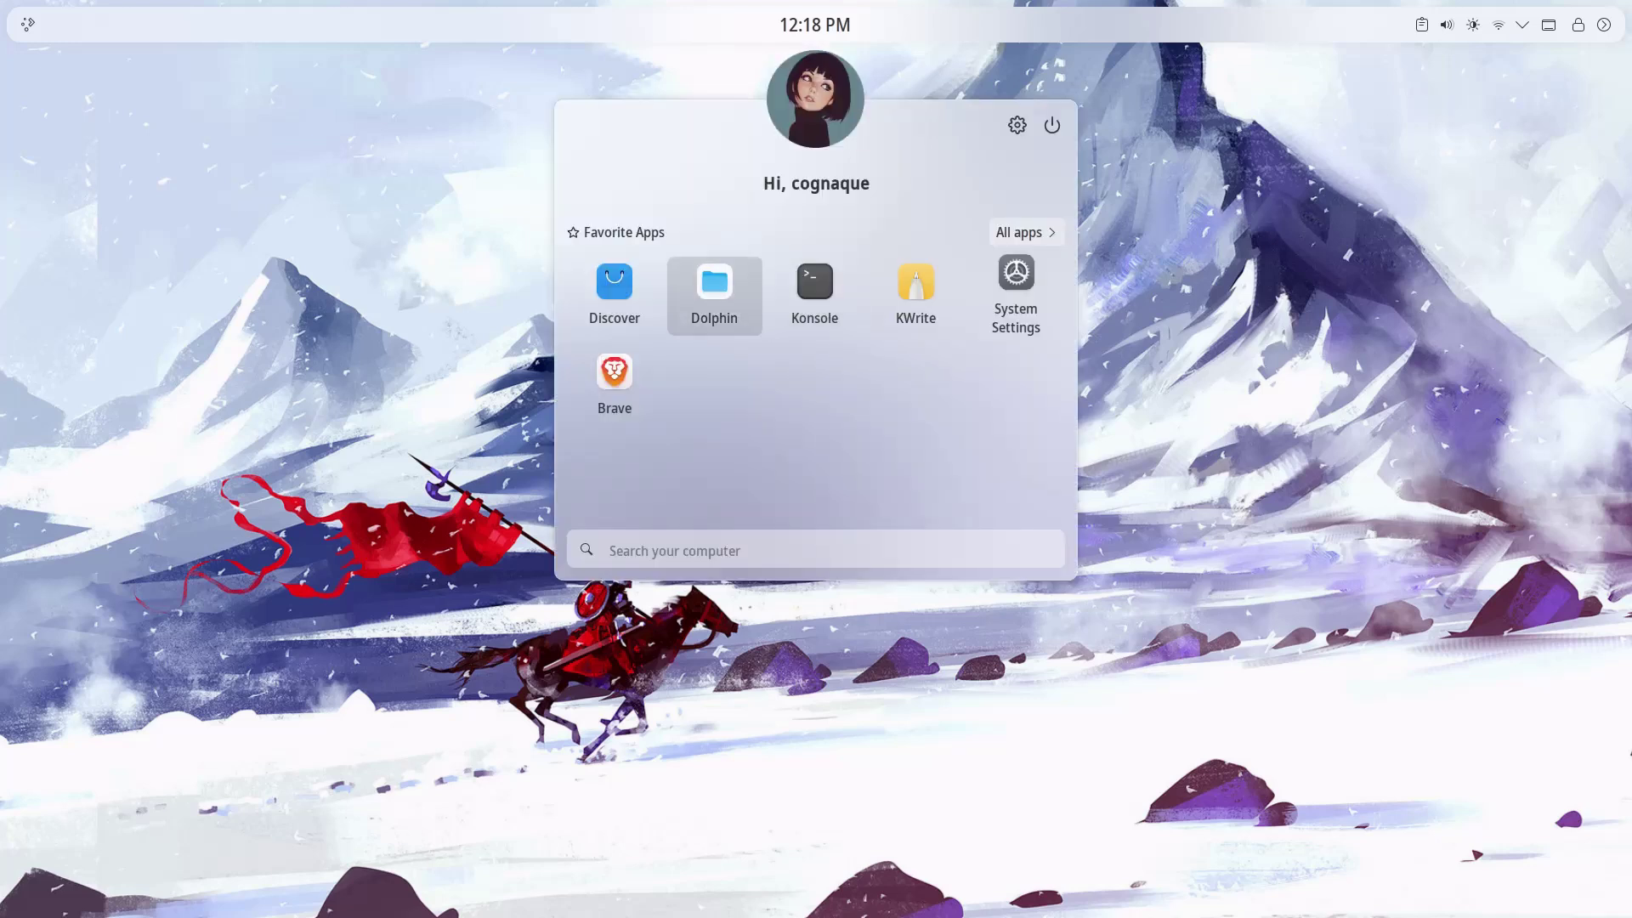
click(741, 321)
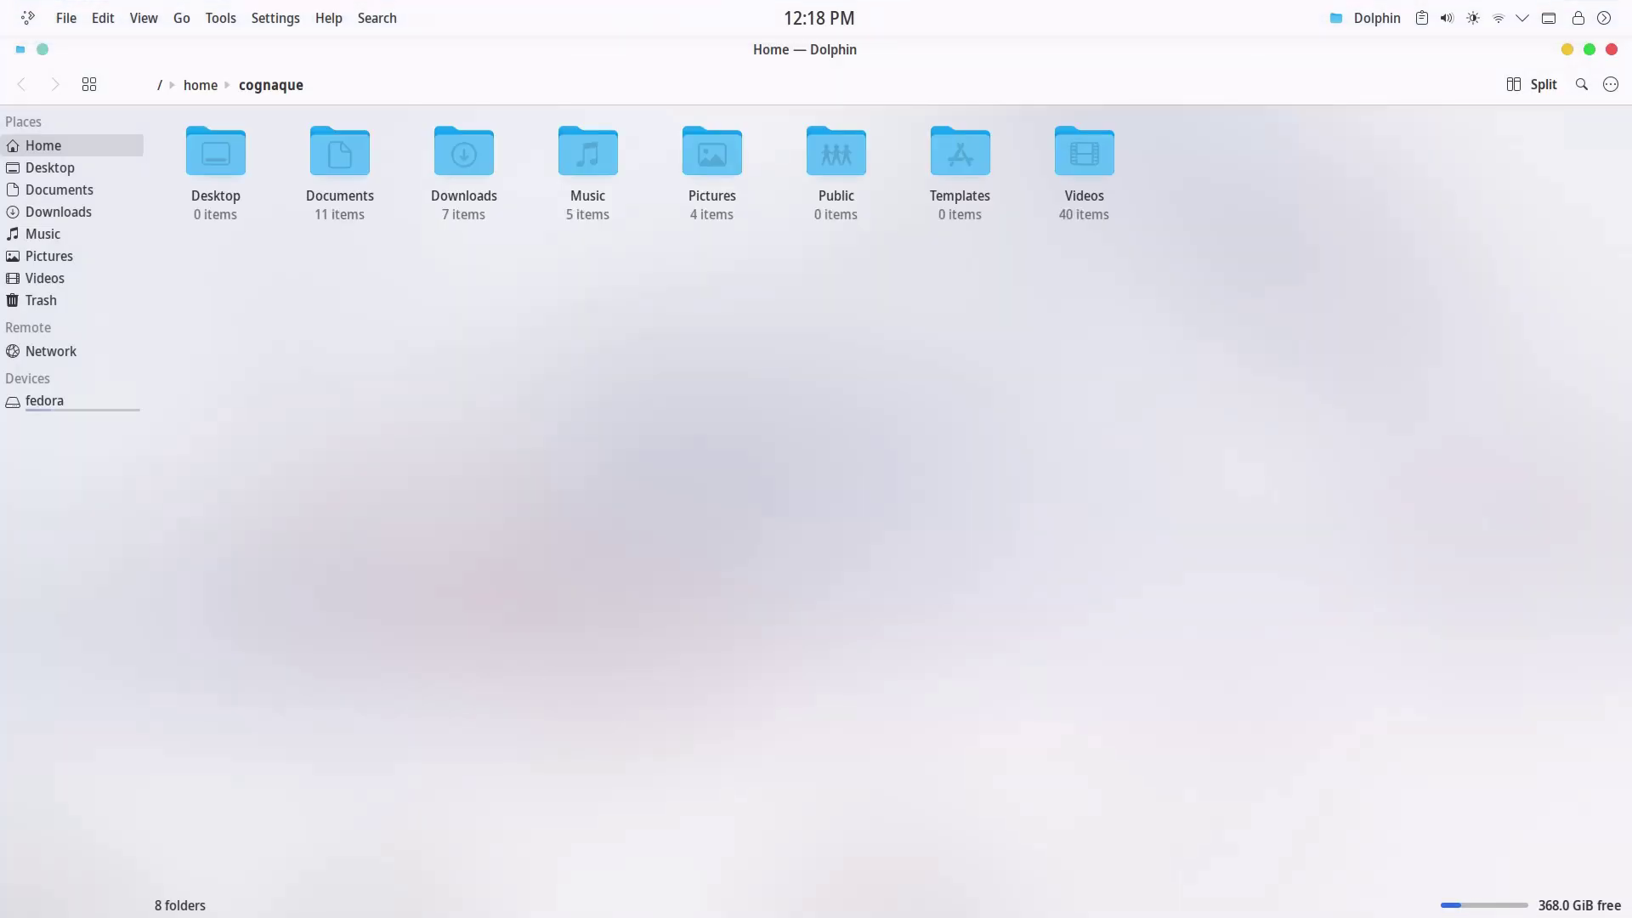
click(72, 401)
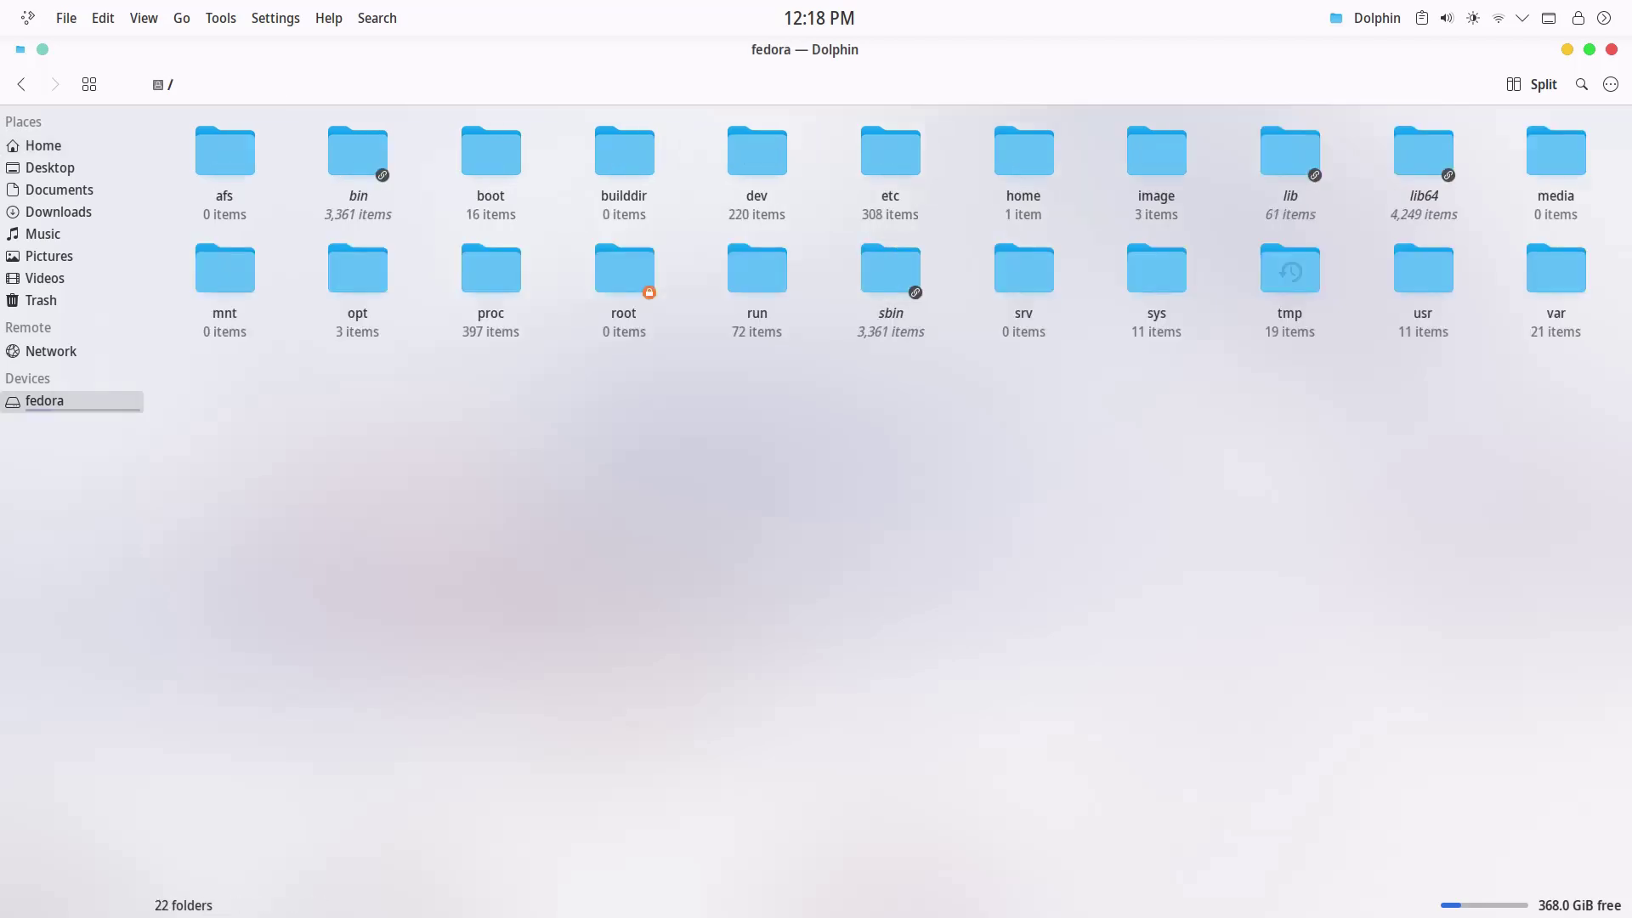
click(1423, 272)
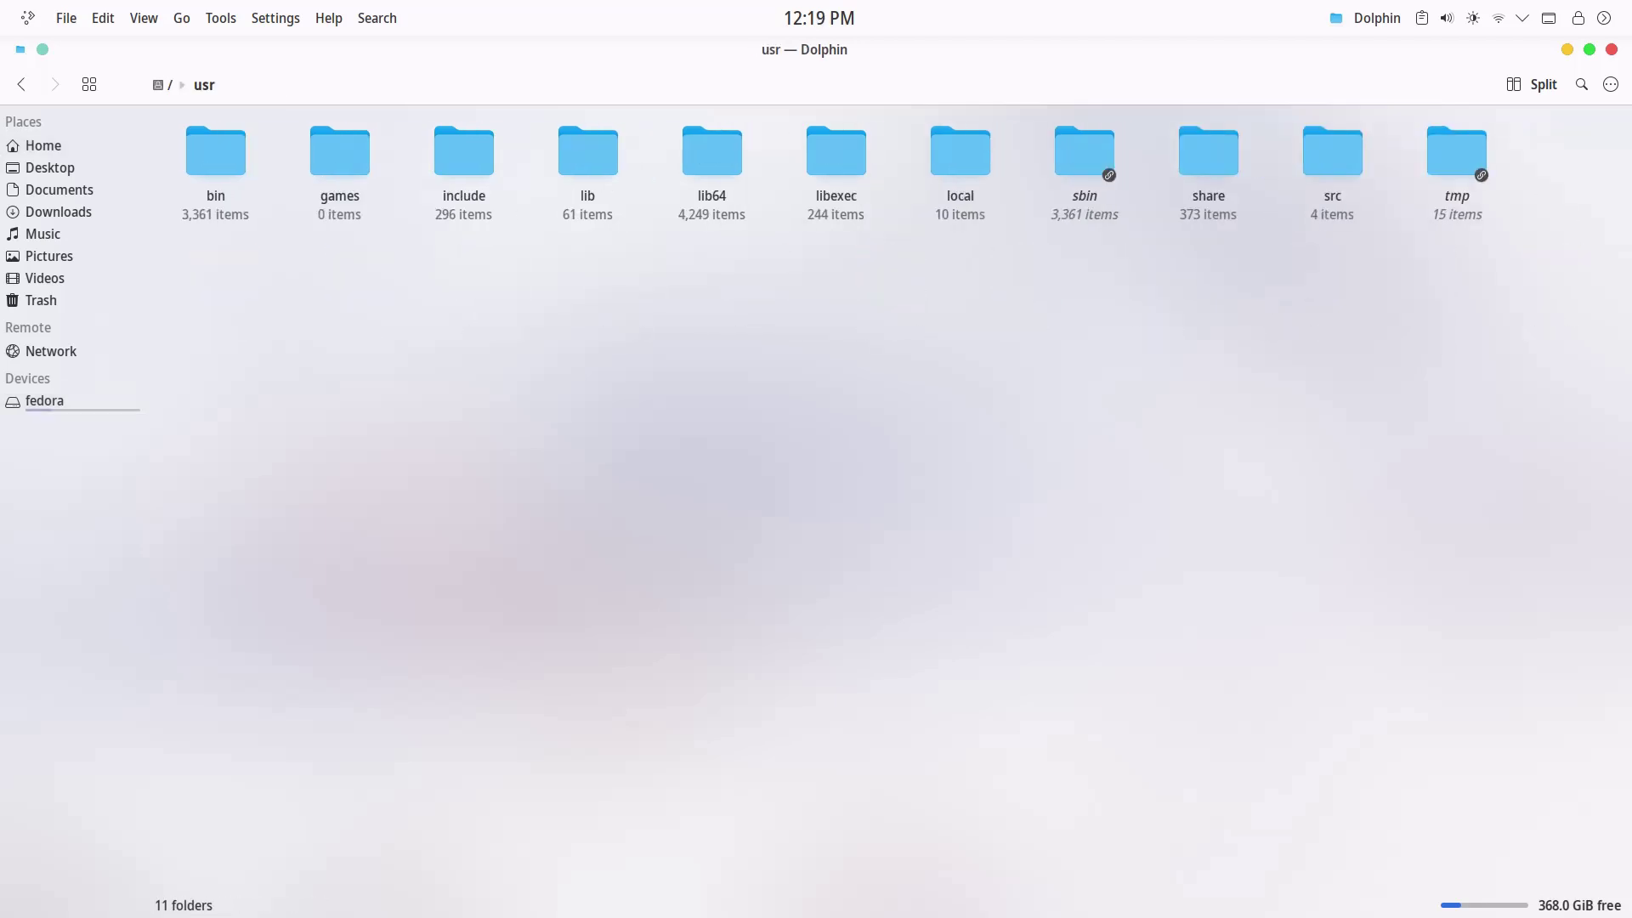
click(1207, 151)
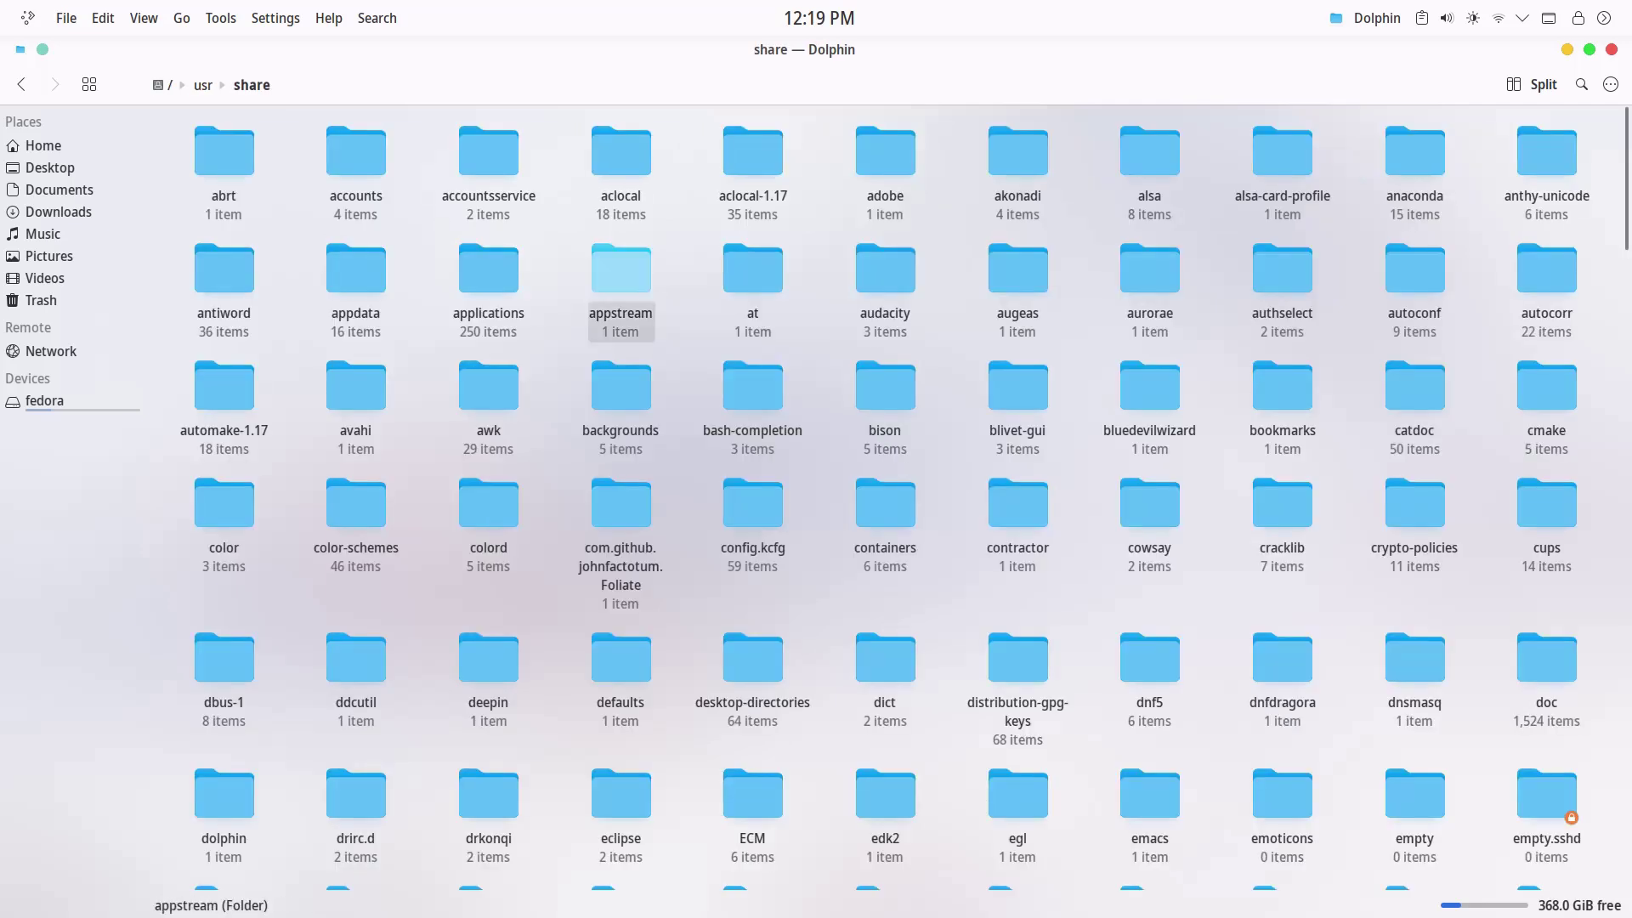
click(489, 270)
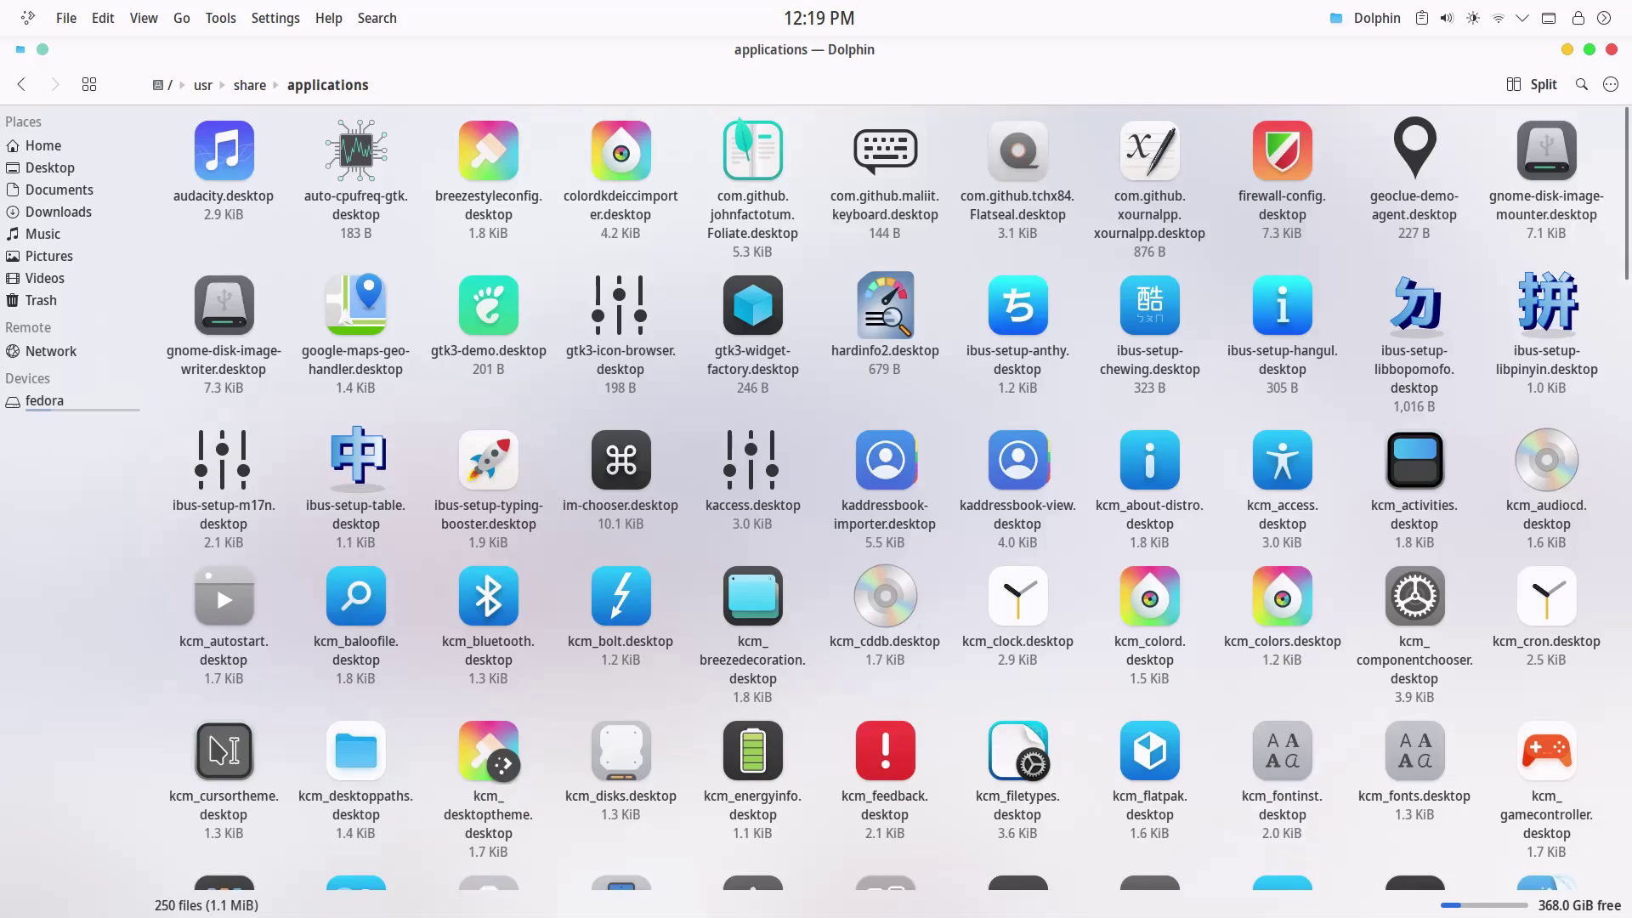
scroll(885, 325, down, 15)
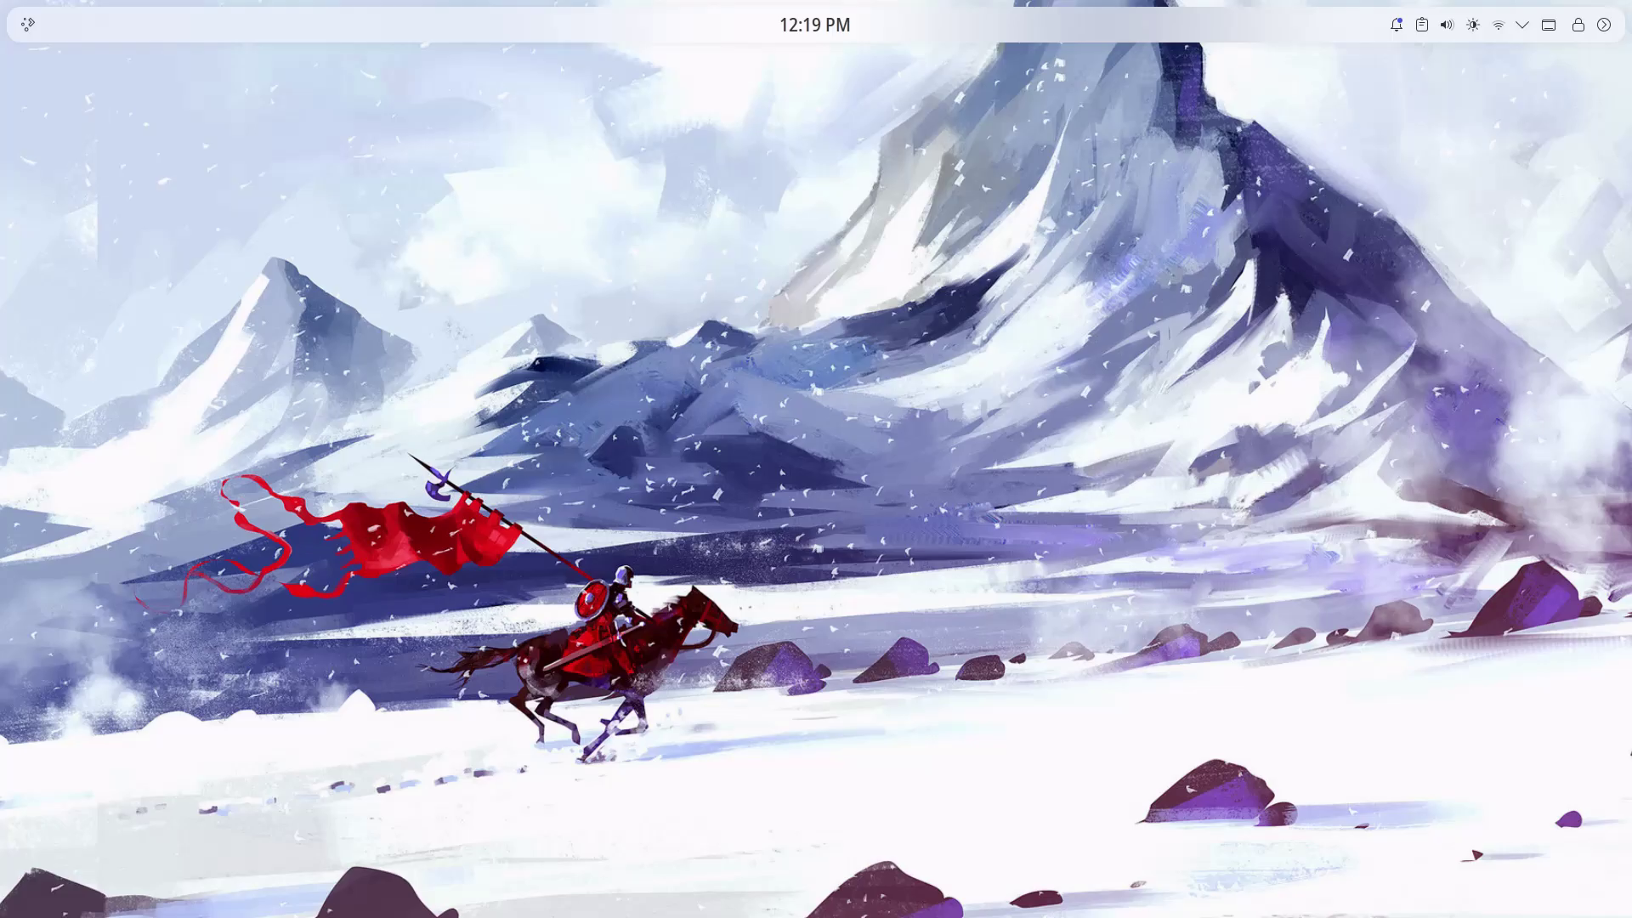
- Open Dolphin at the home folder and show its hidden files
key(super)
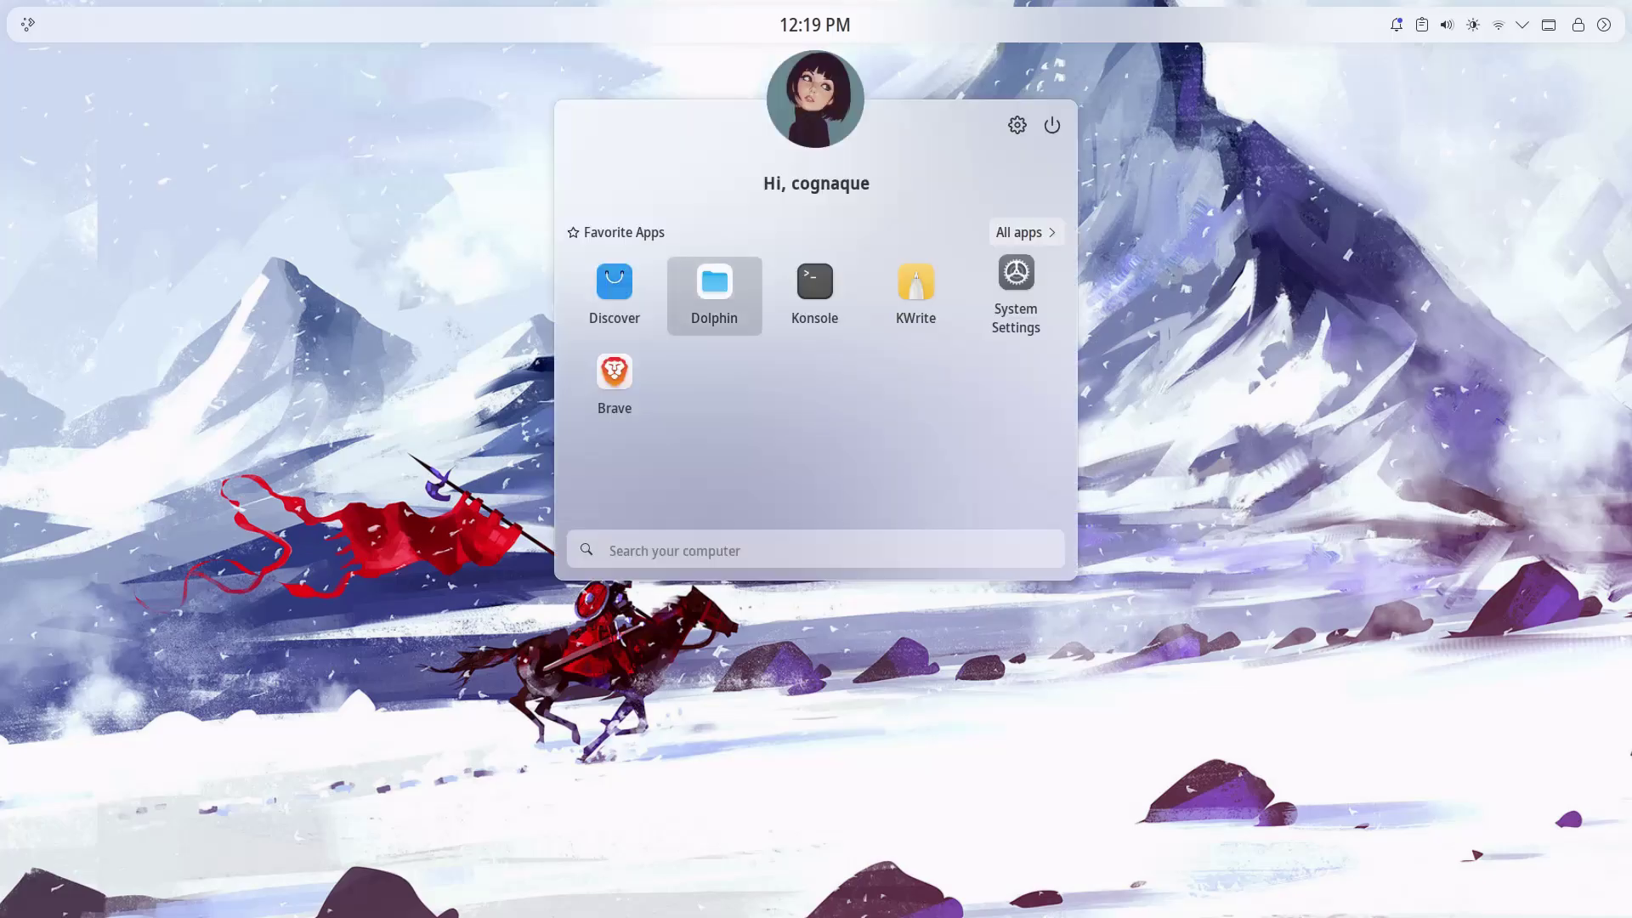
click(714, 296)
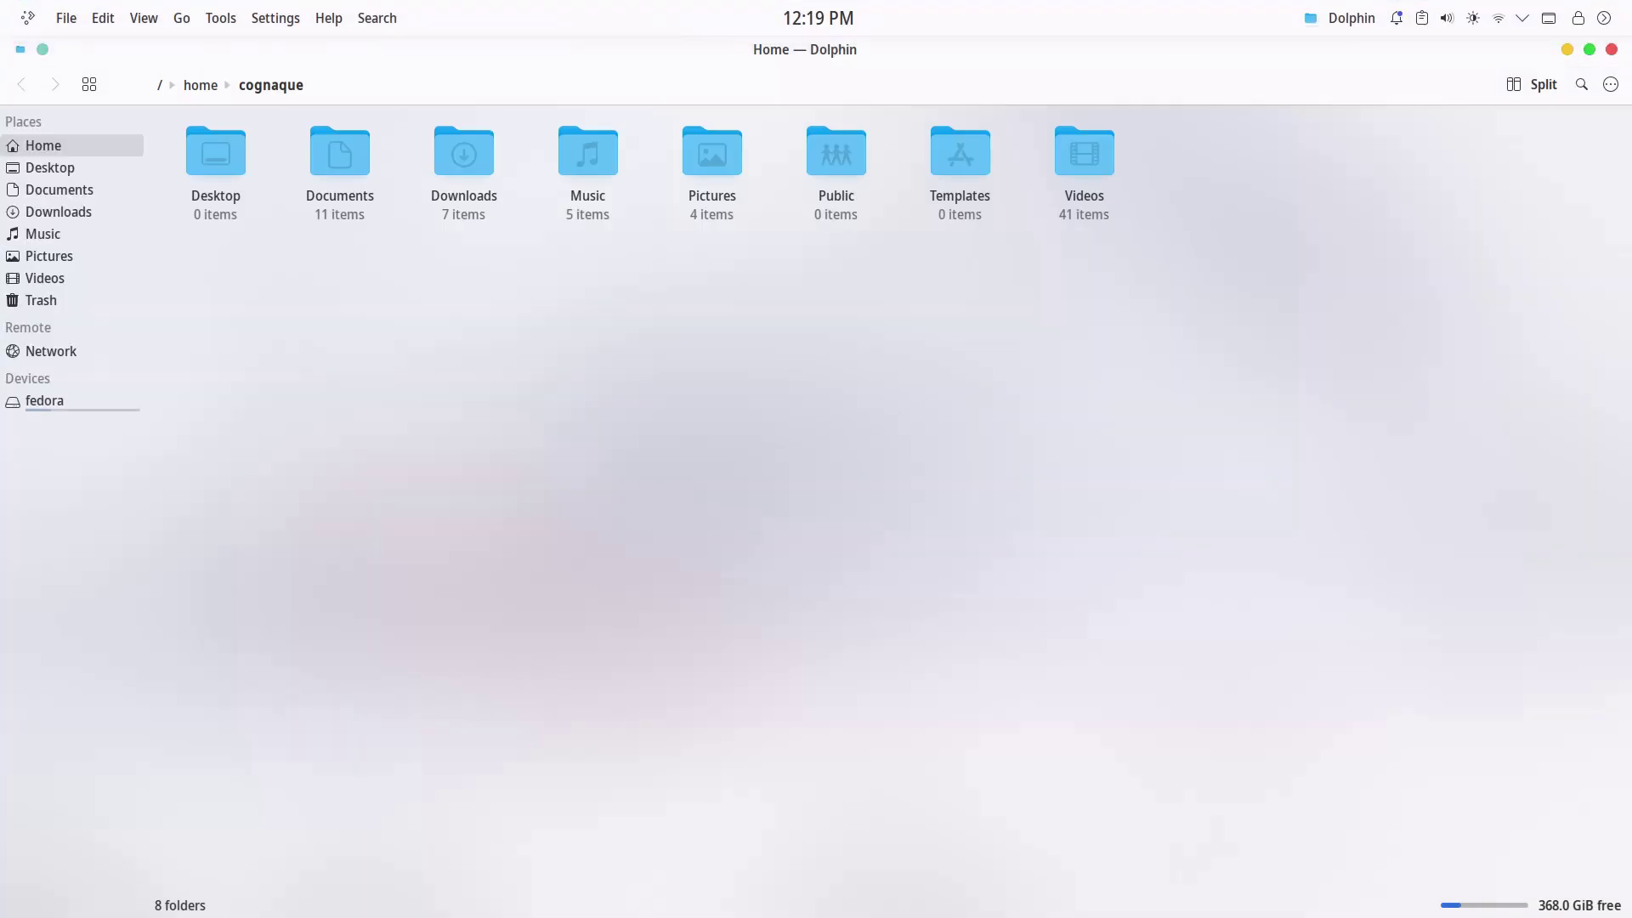
key(ctrl+h)
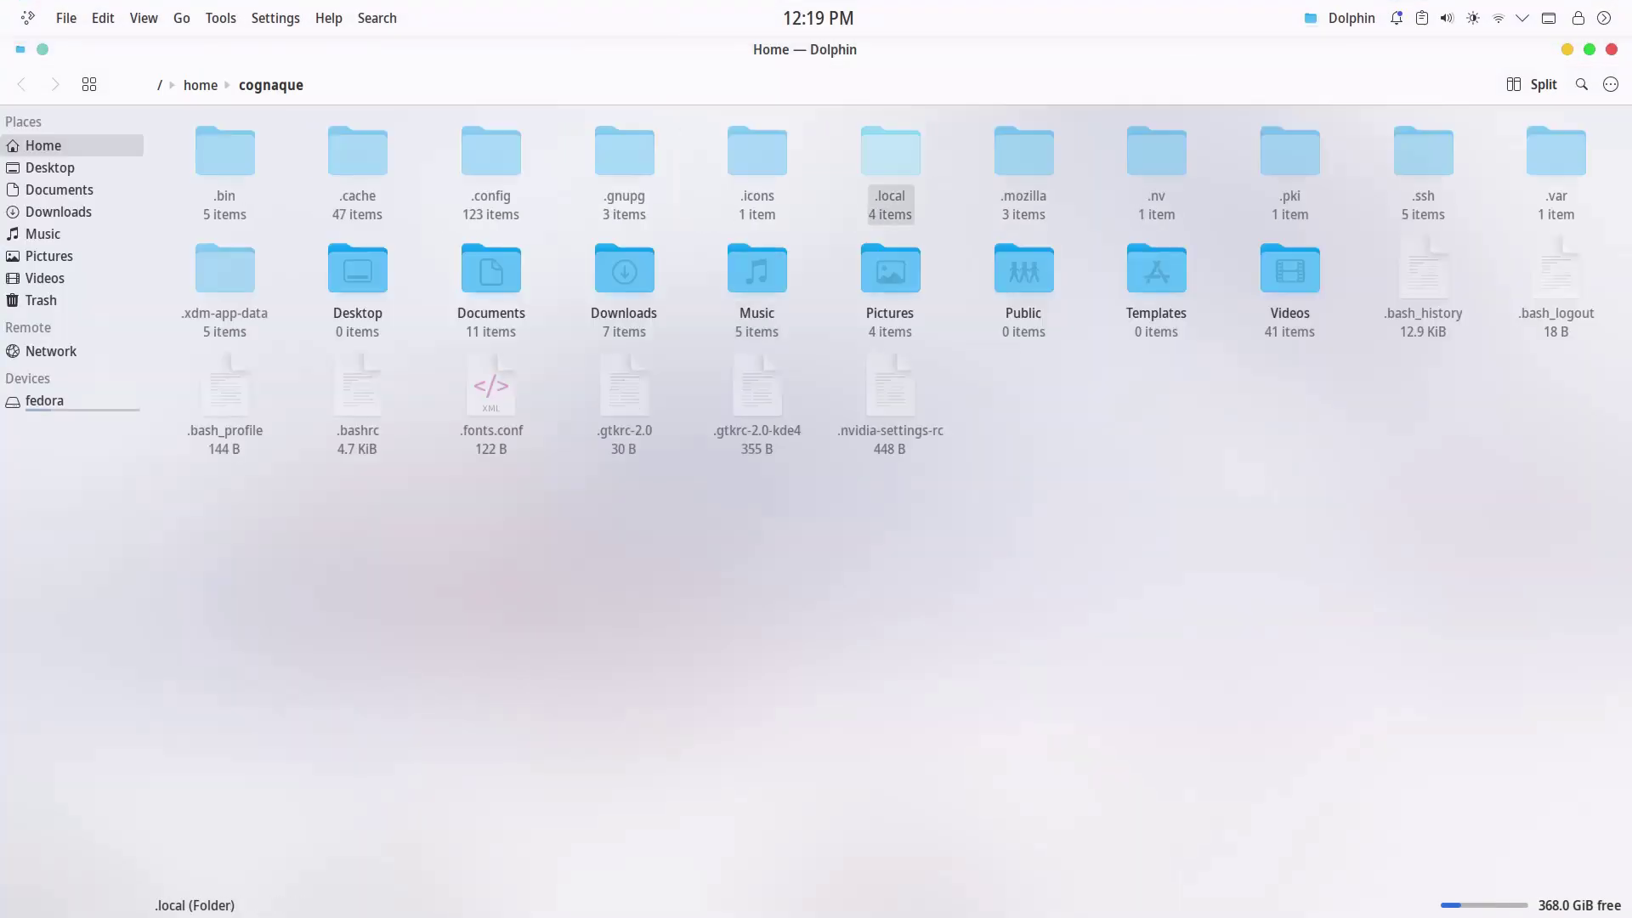
- Open the .local/share/applications folder inside the home folder to view the user's own launcher files
double_click(890, 151)
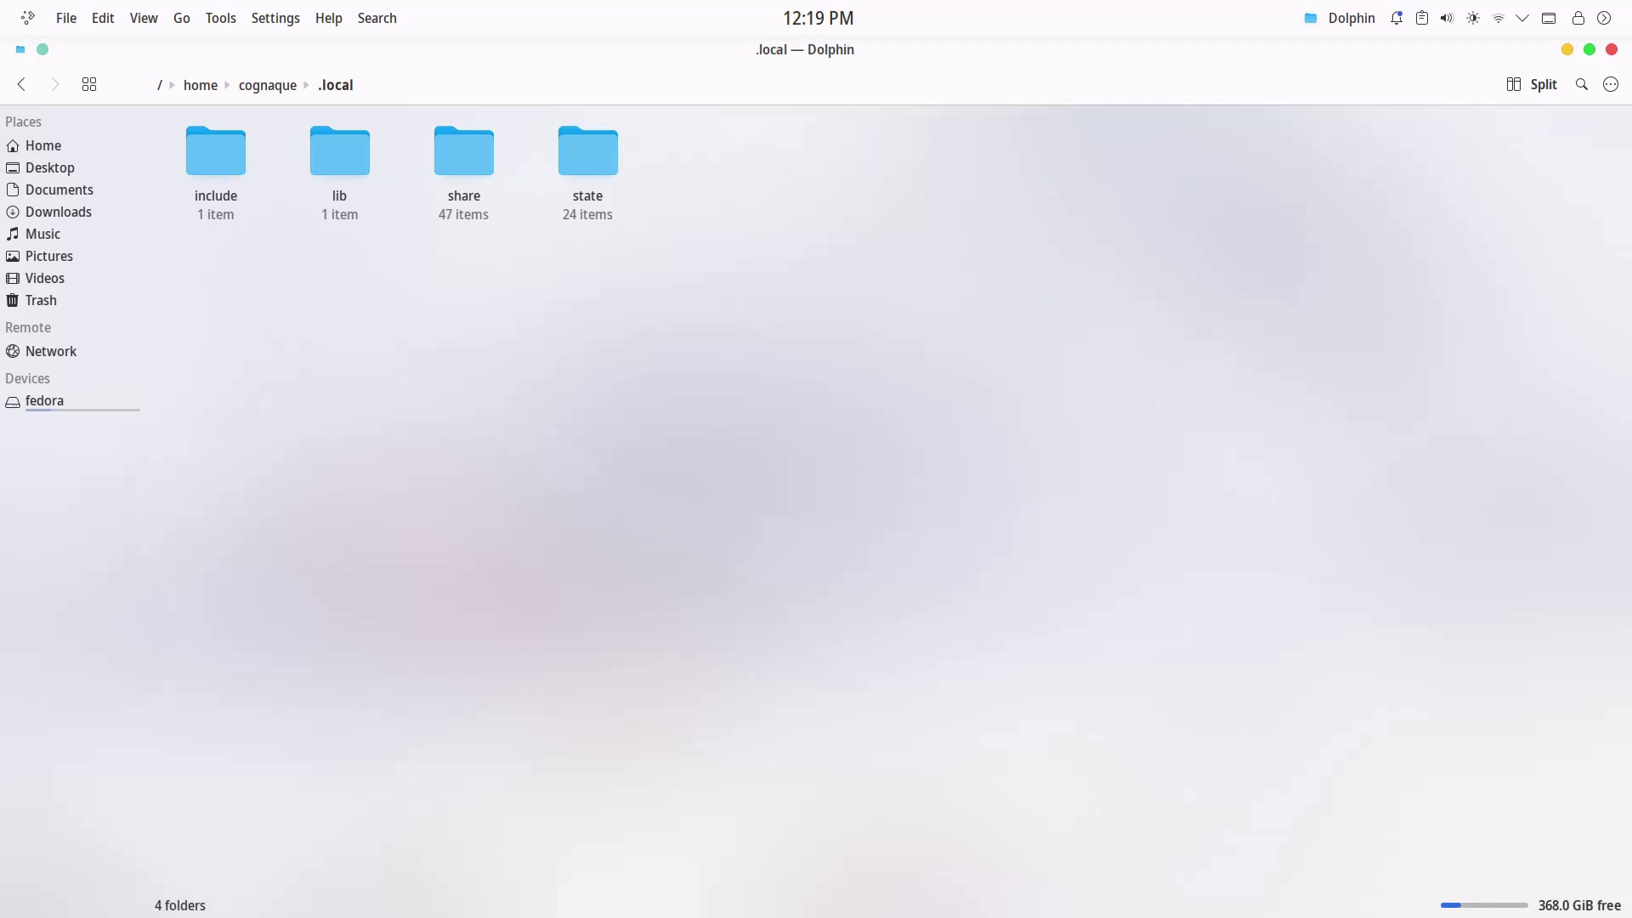
double_click(464, 153)
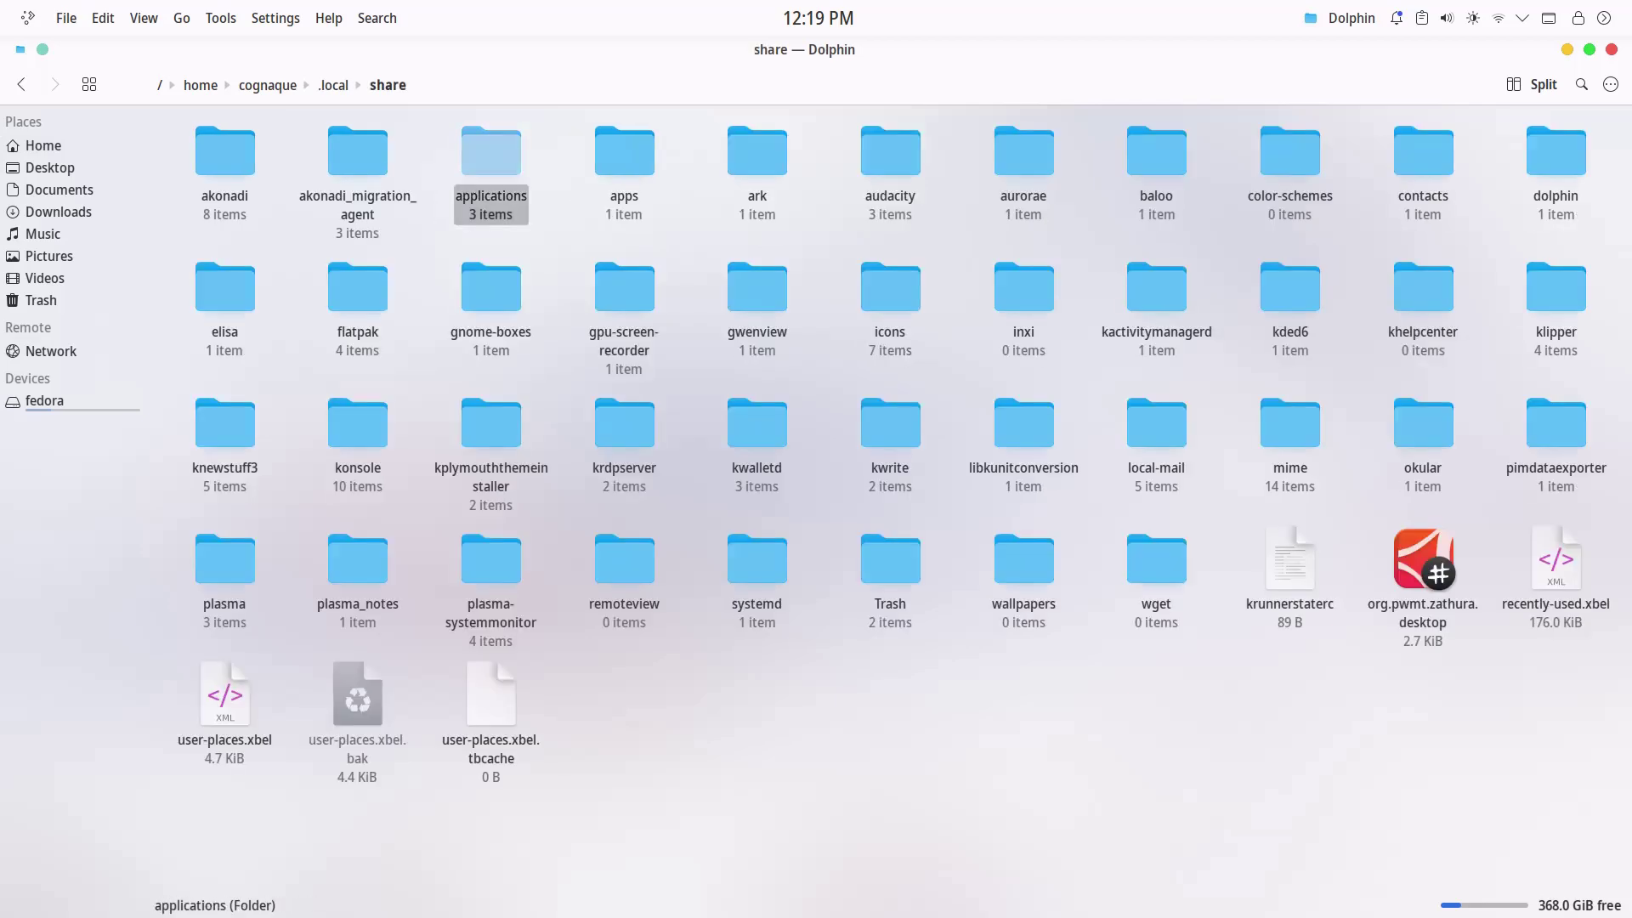
double_click(491, 153)
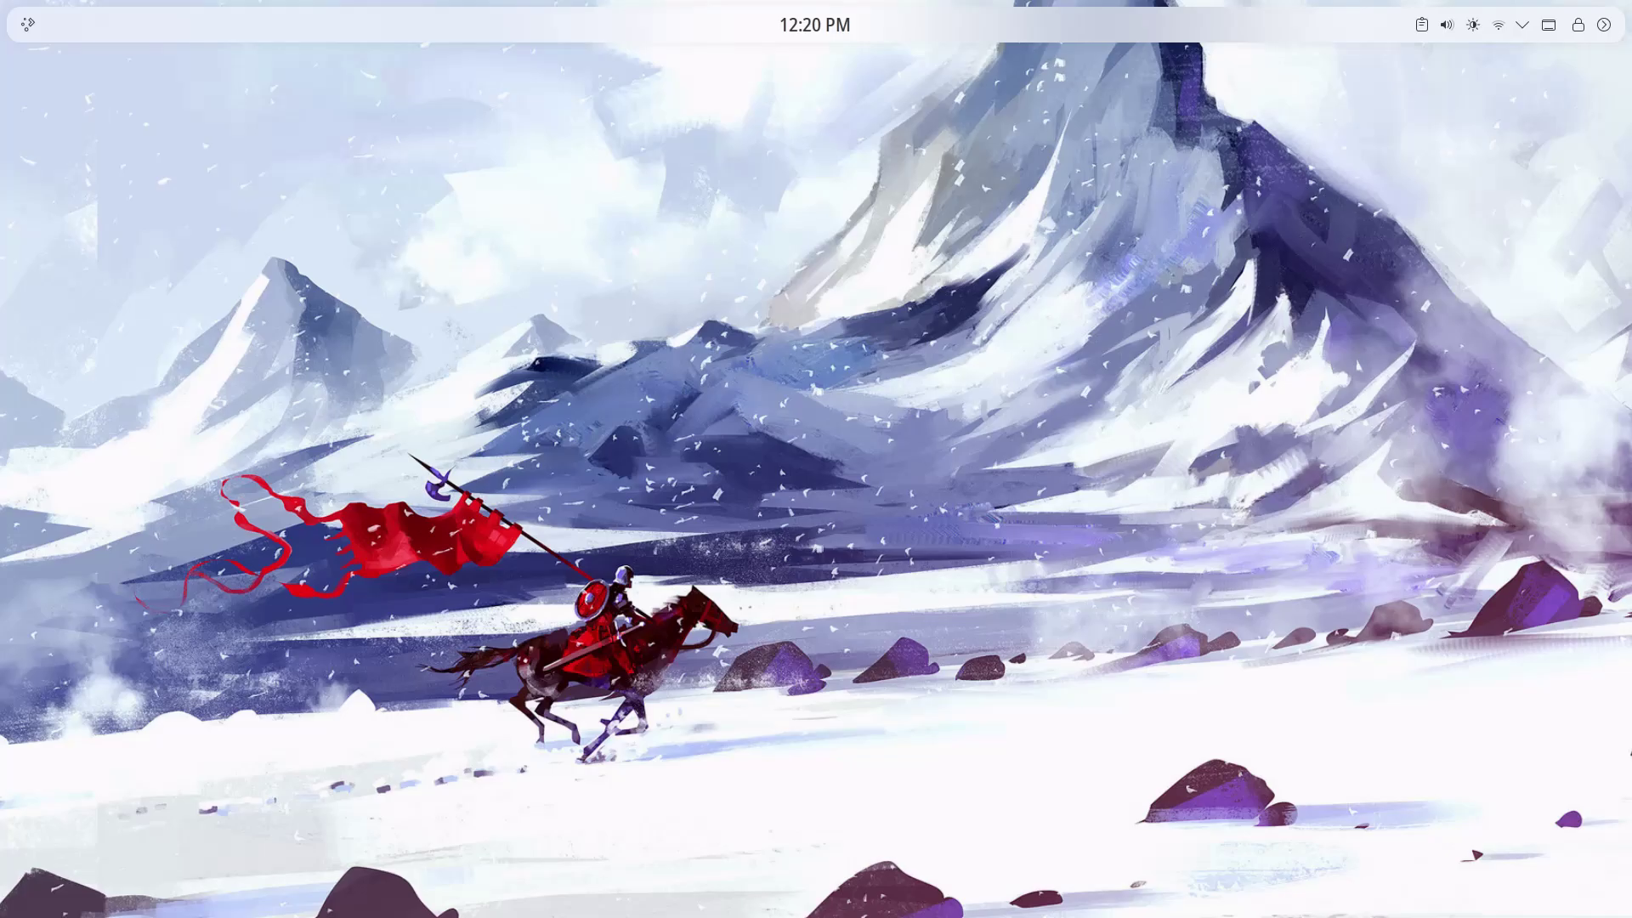
- Open Dolphin and go to /usr/share/applications on the fedora drive
key(super)
click(714, 289)
click(71, 401)
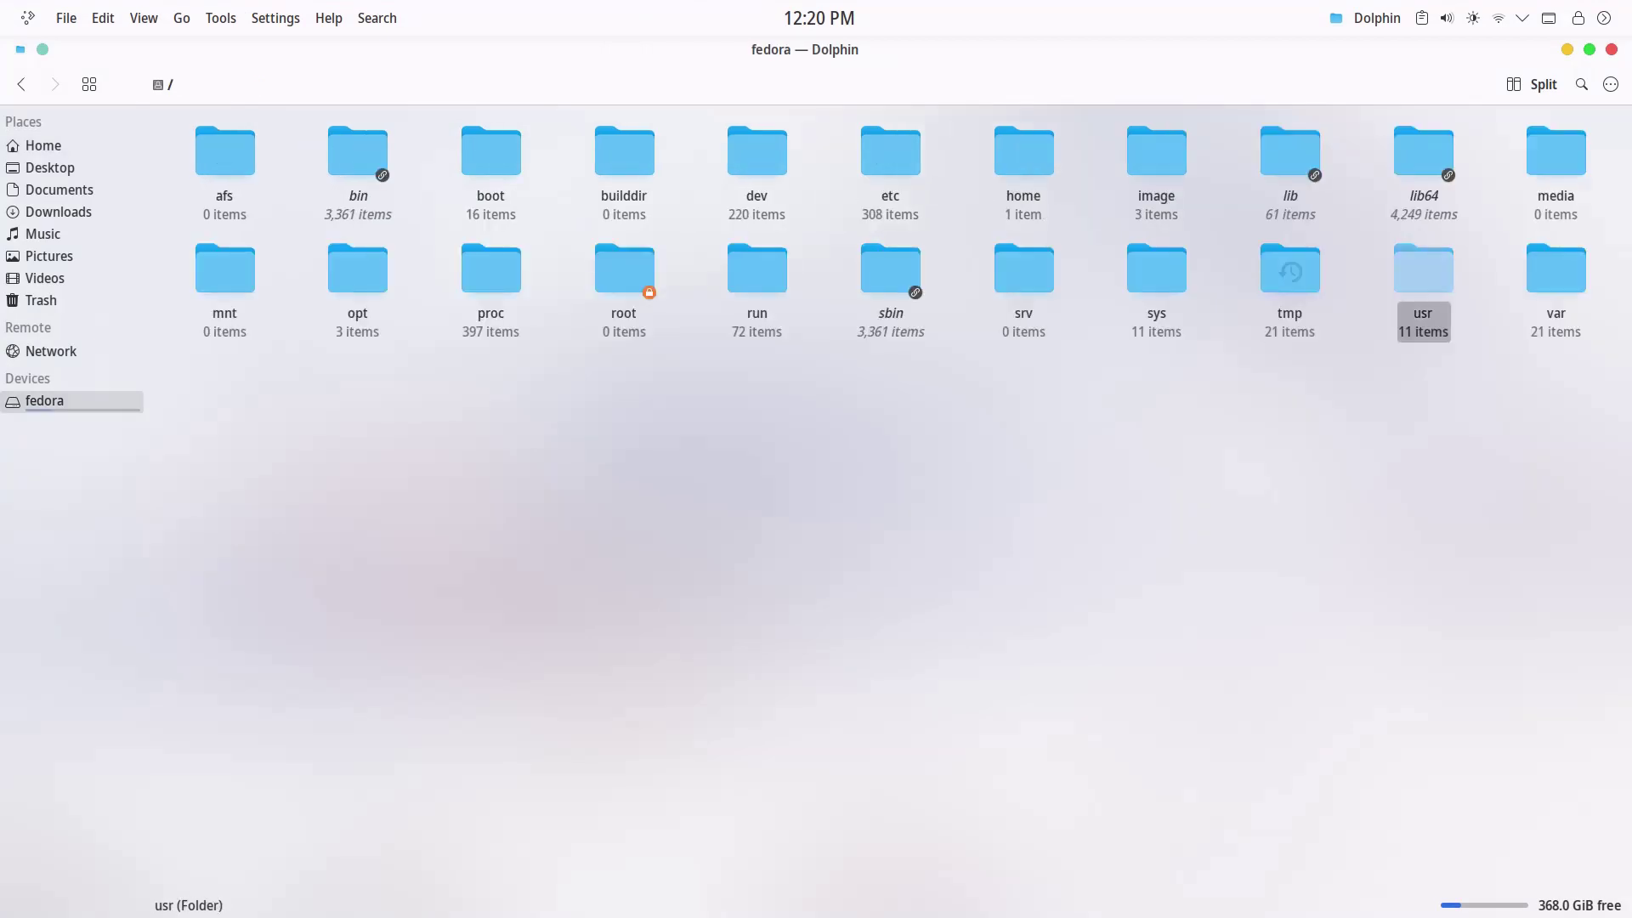
double_click(1423, 270)
double_click(1208, 157)
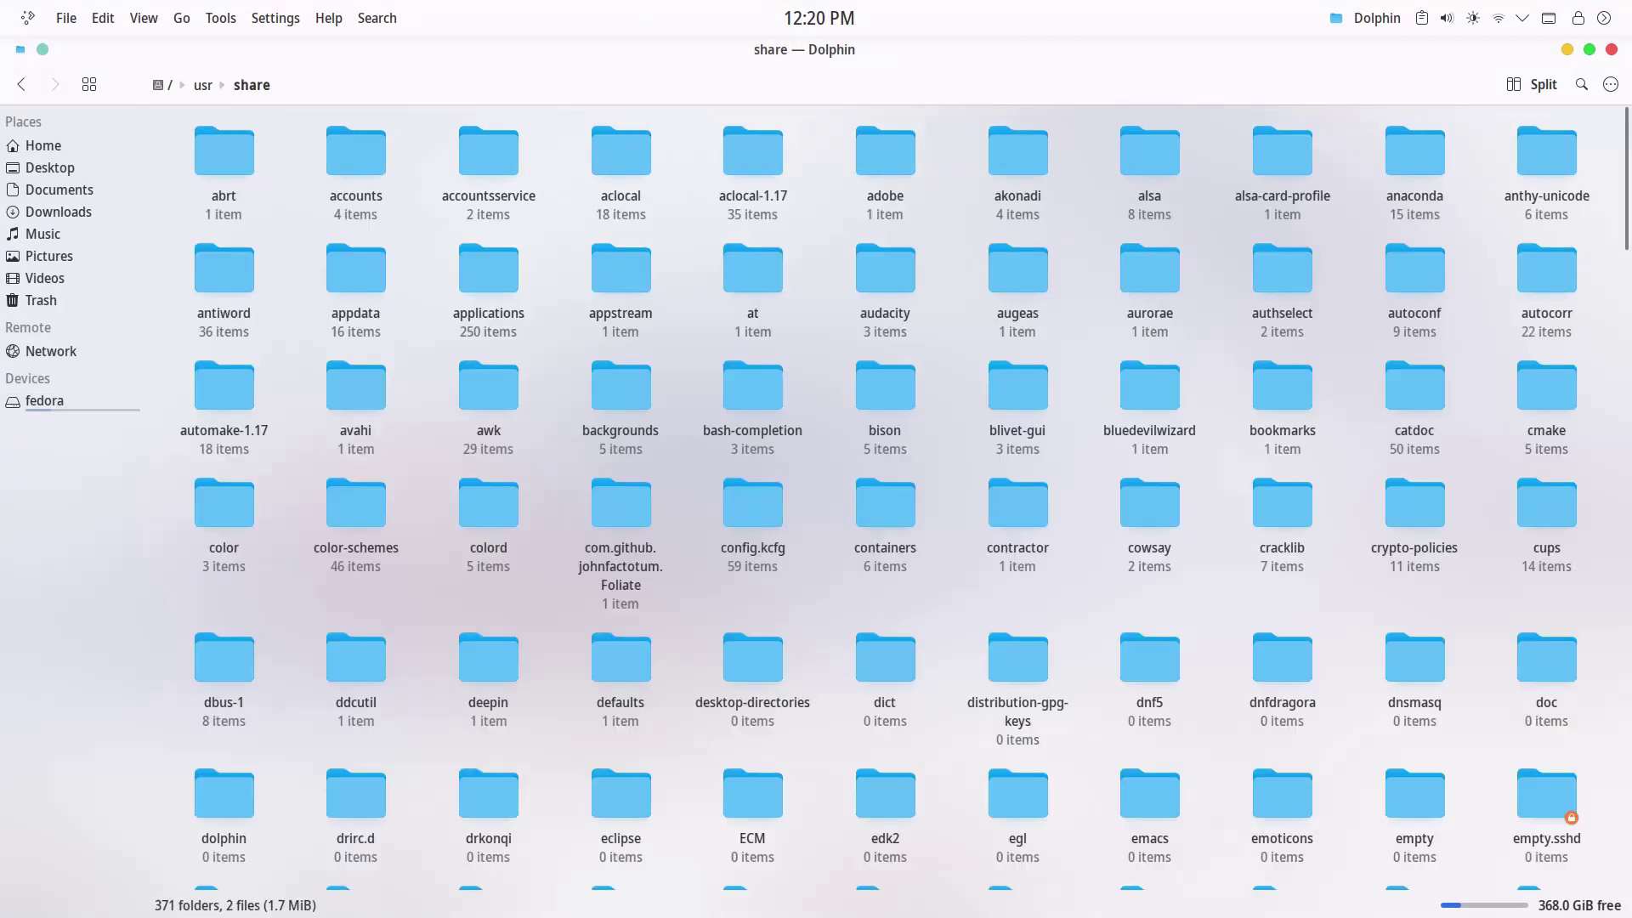
double_click(488, 281)
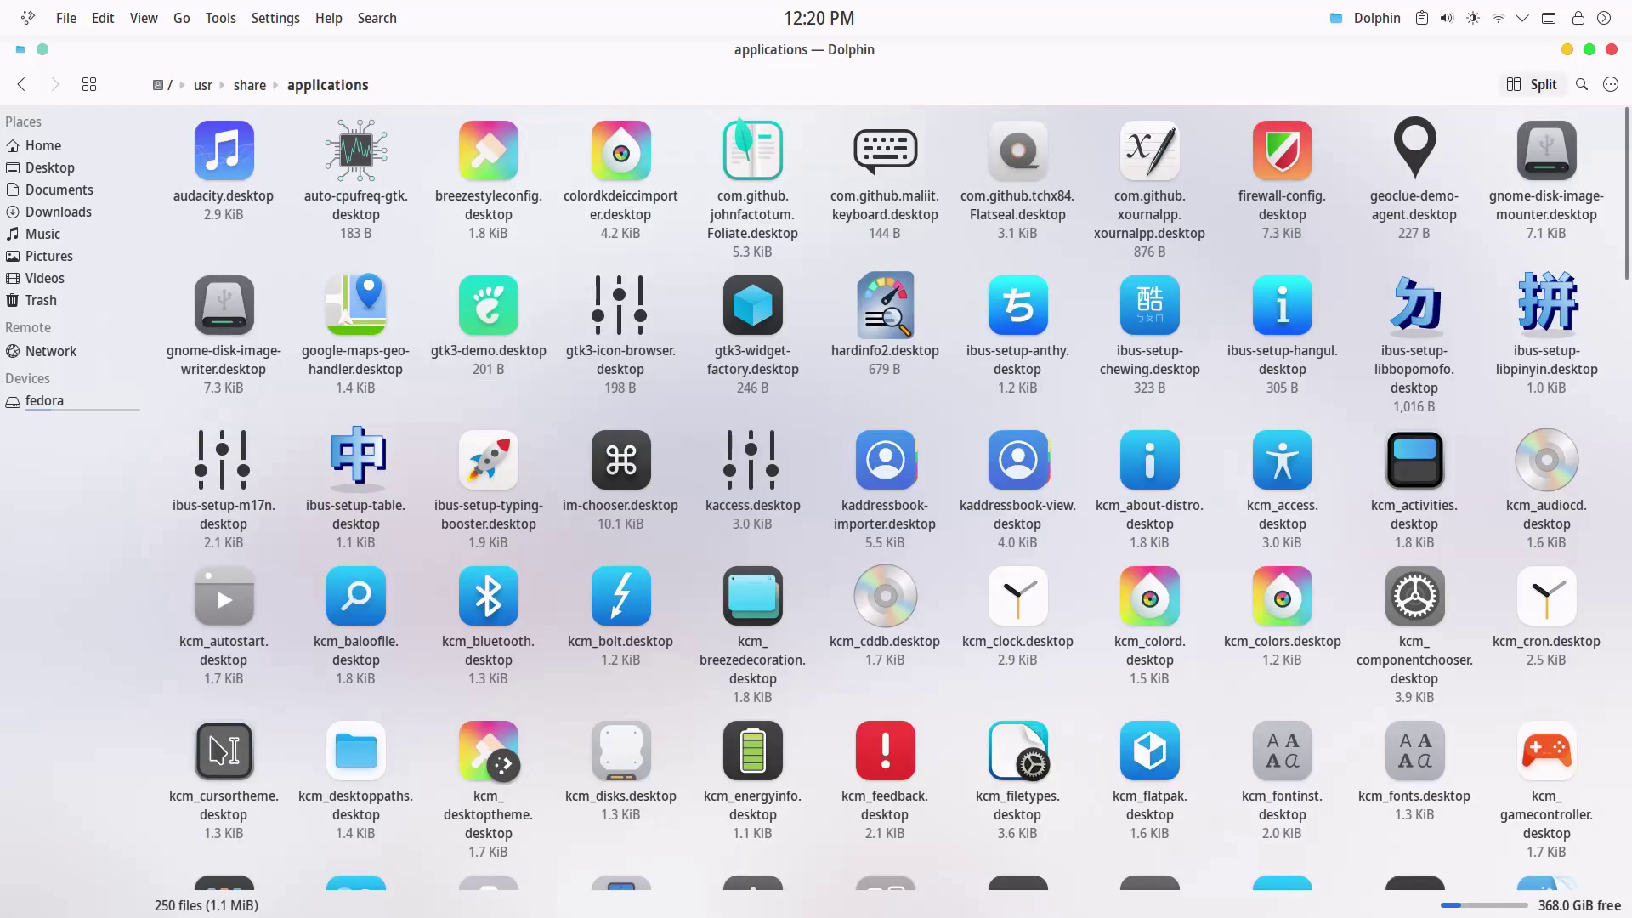
- Search the applications folder for "dol" and open the application properties of org.kde.dolphin.desktop
click(1581, 84)
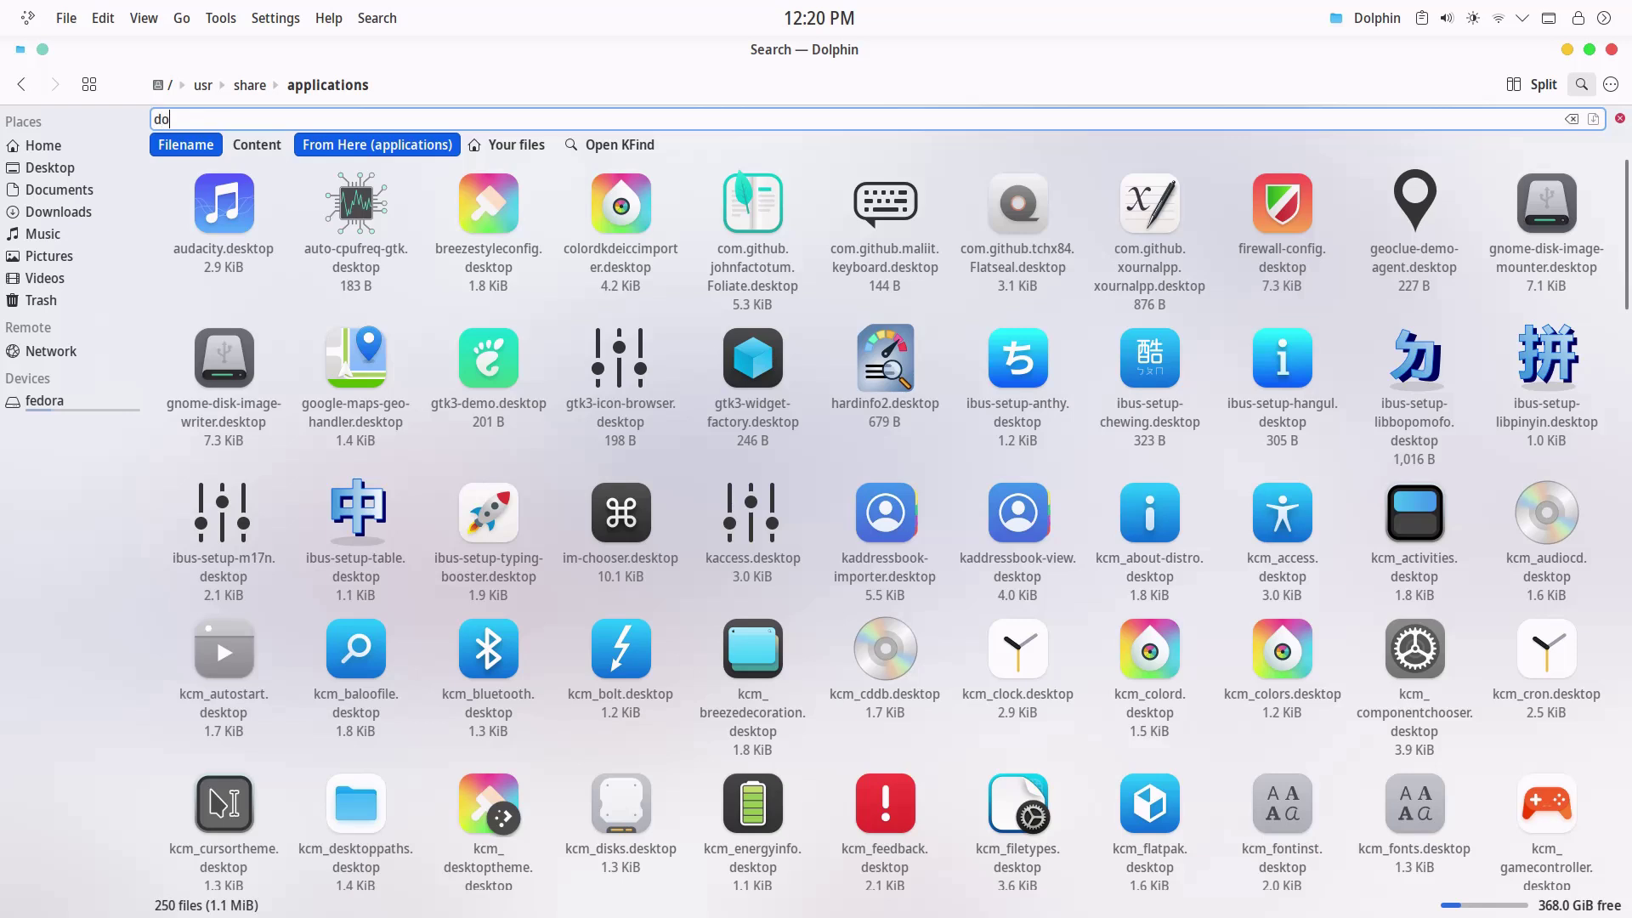
text(l)
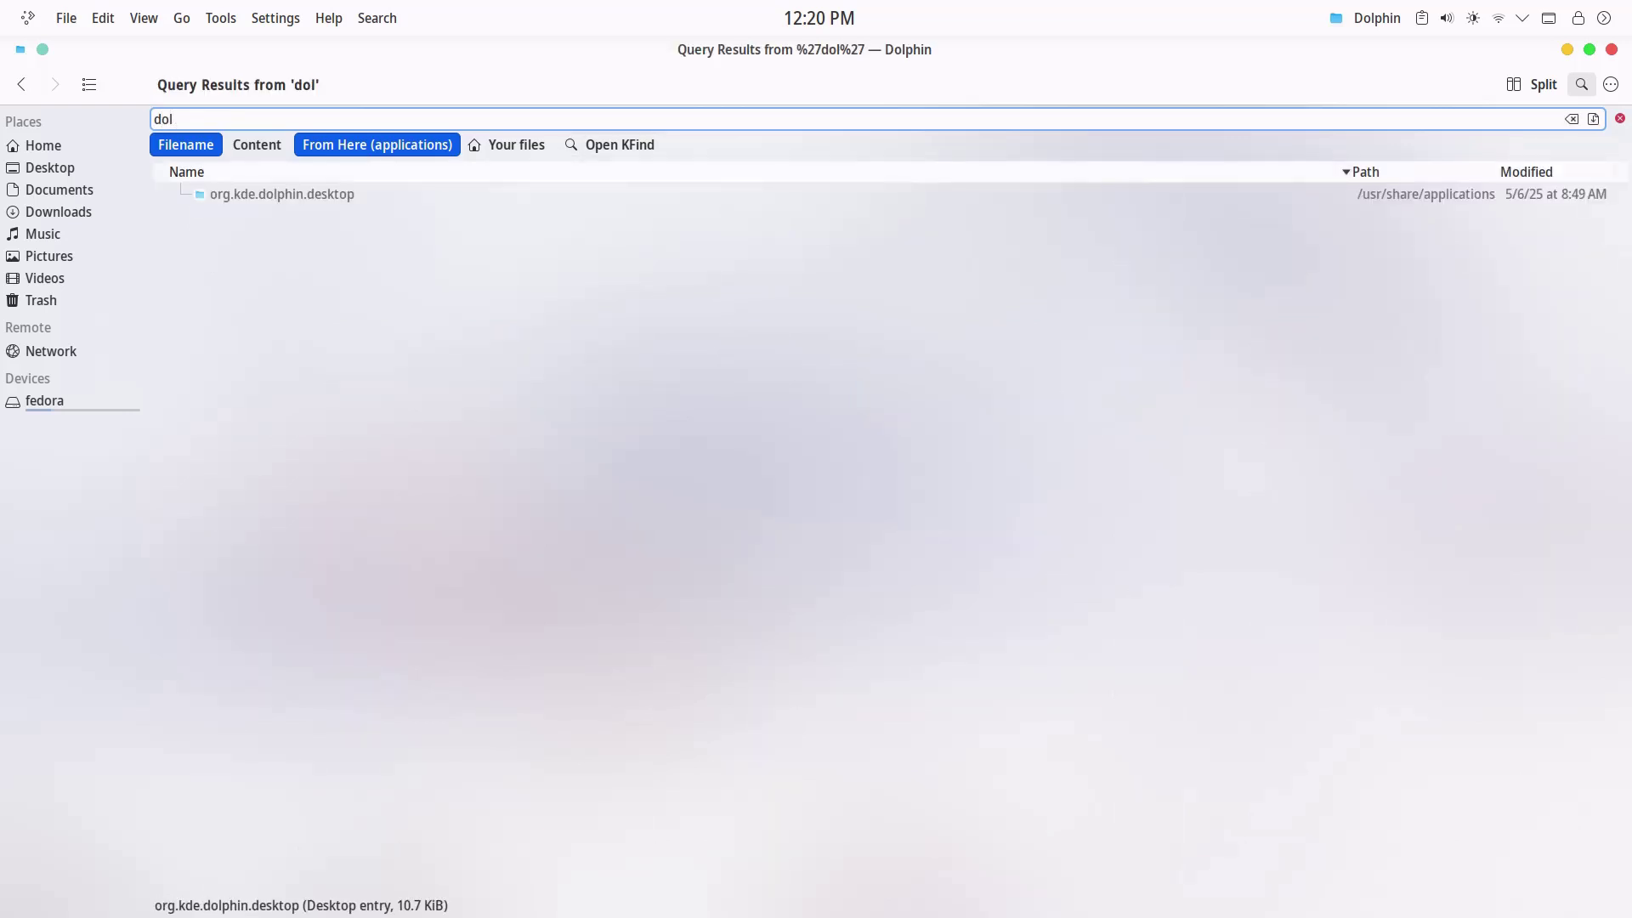
right_click(304, 196)
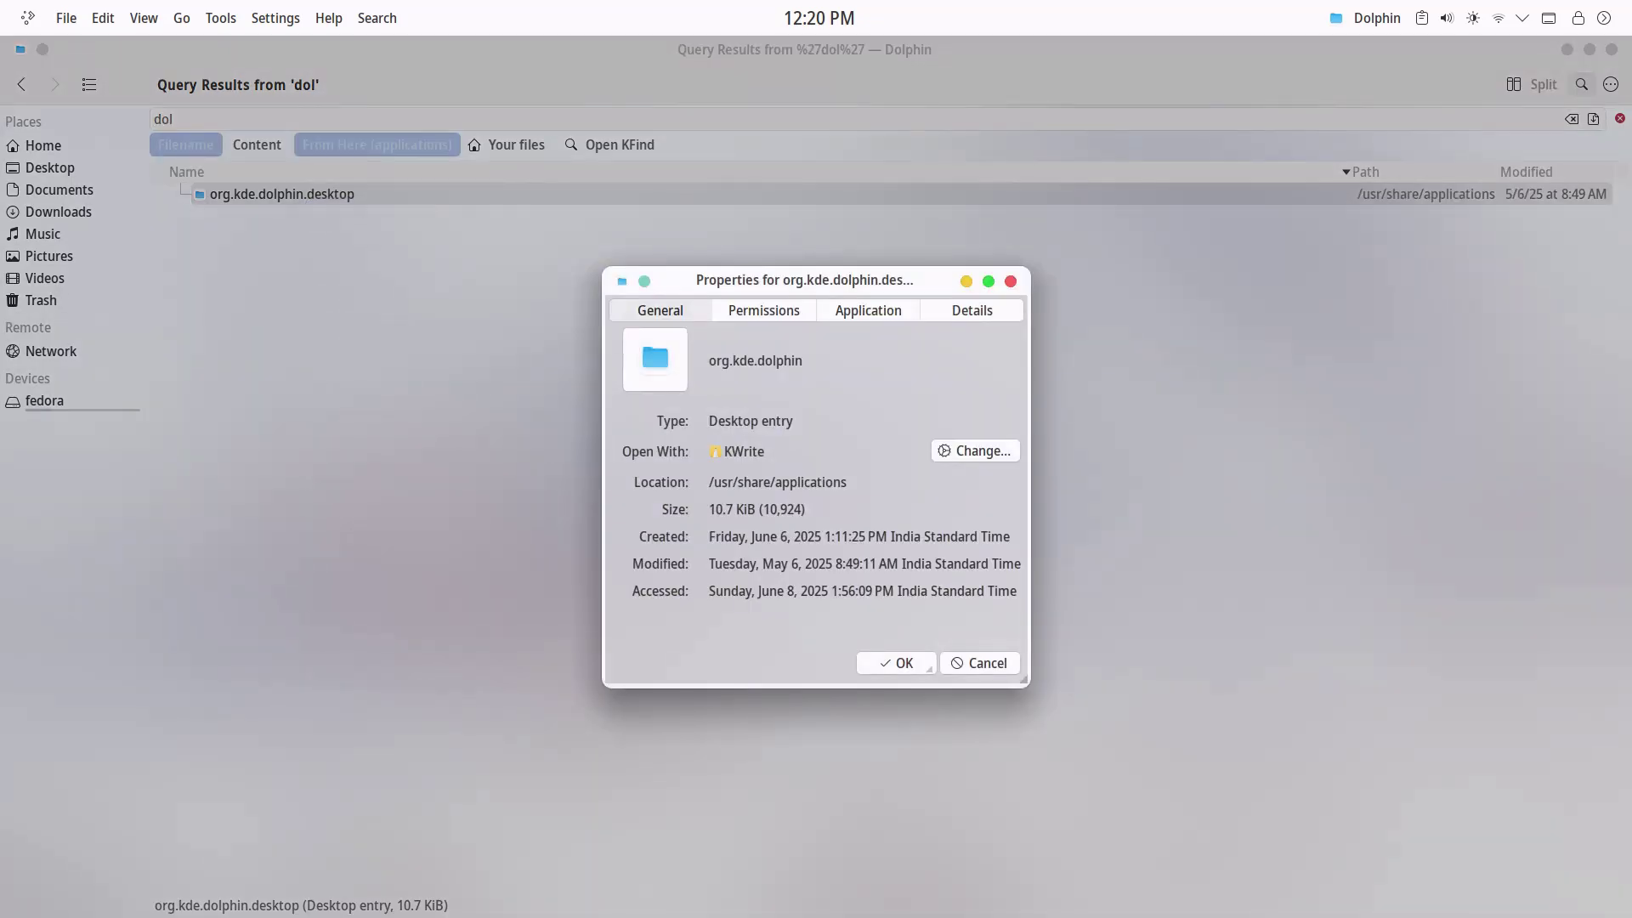
click(867, 310)
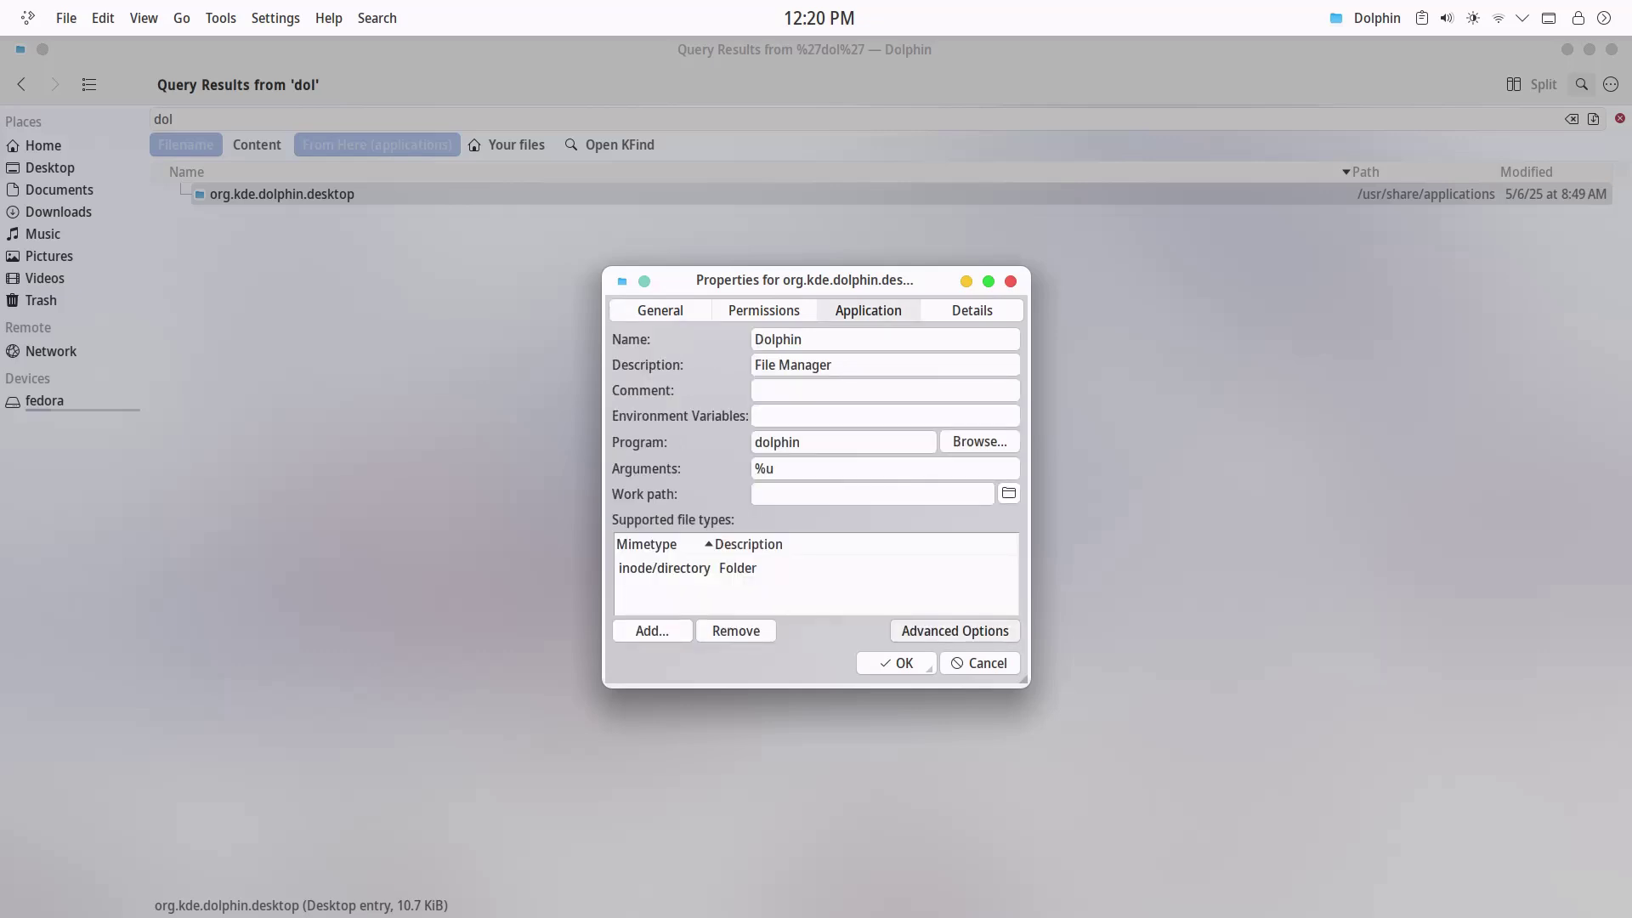
- Enable running with the dedicated graphics card in the Dolphin launcher's advanced options, and confirm the change
click(953, 630)
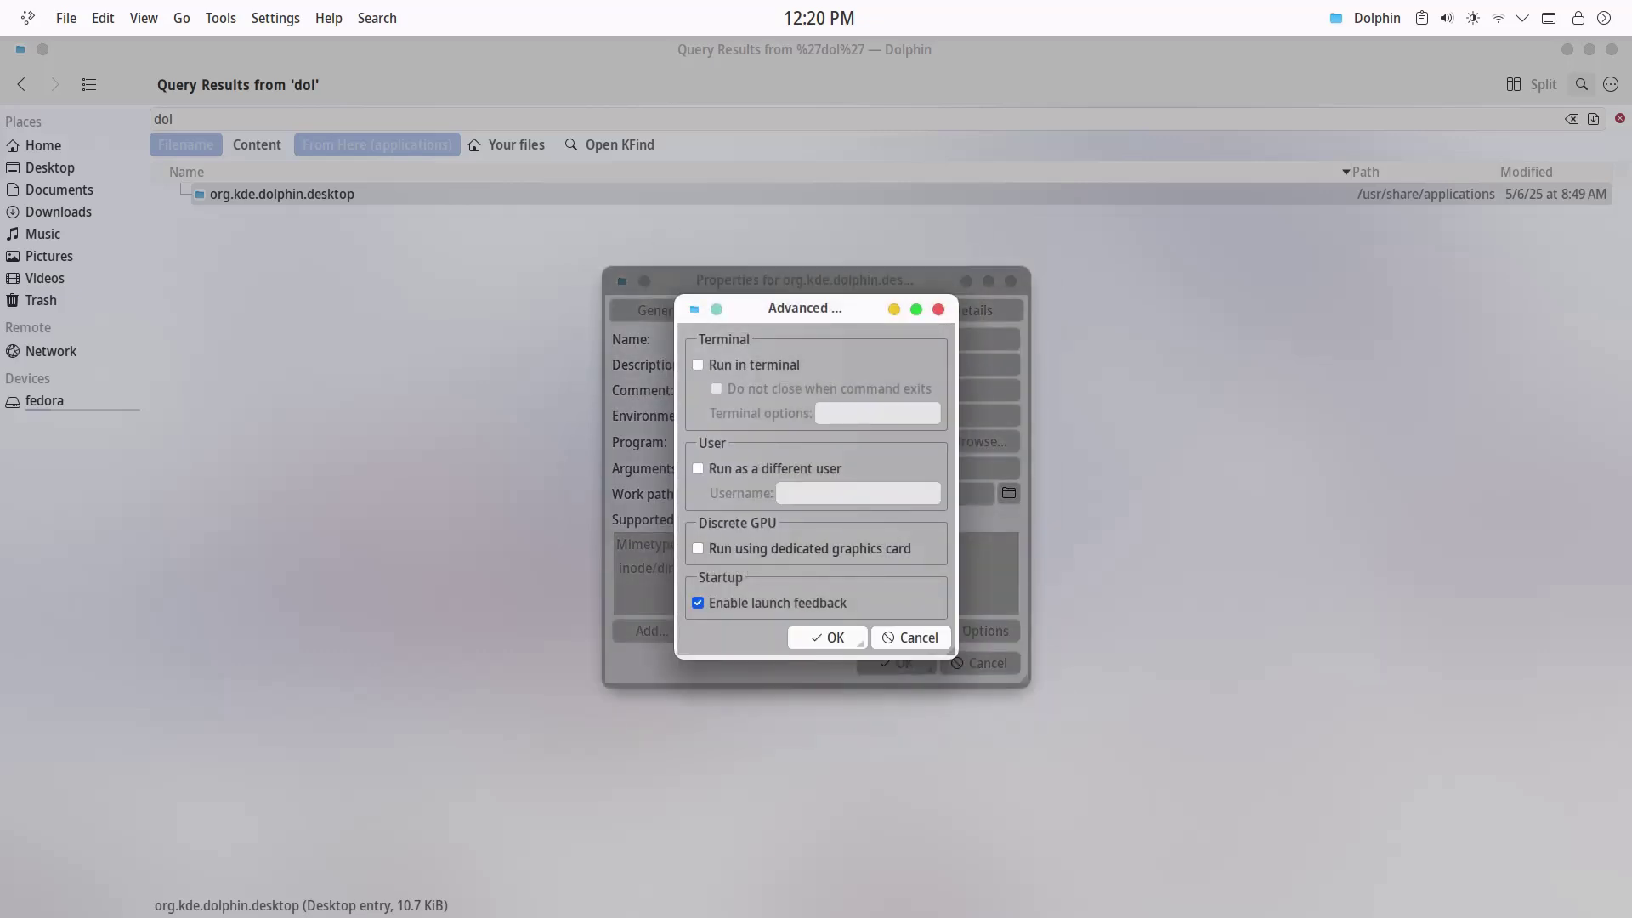
key(space)
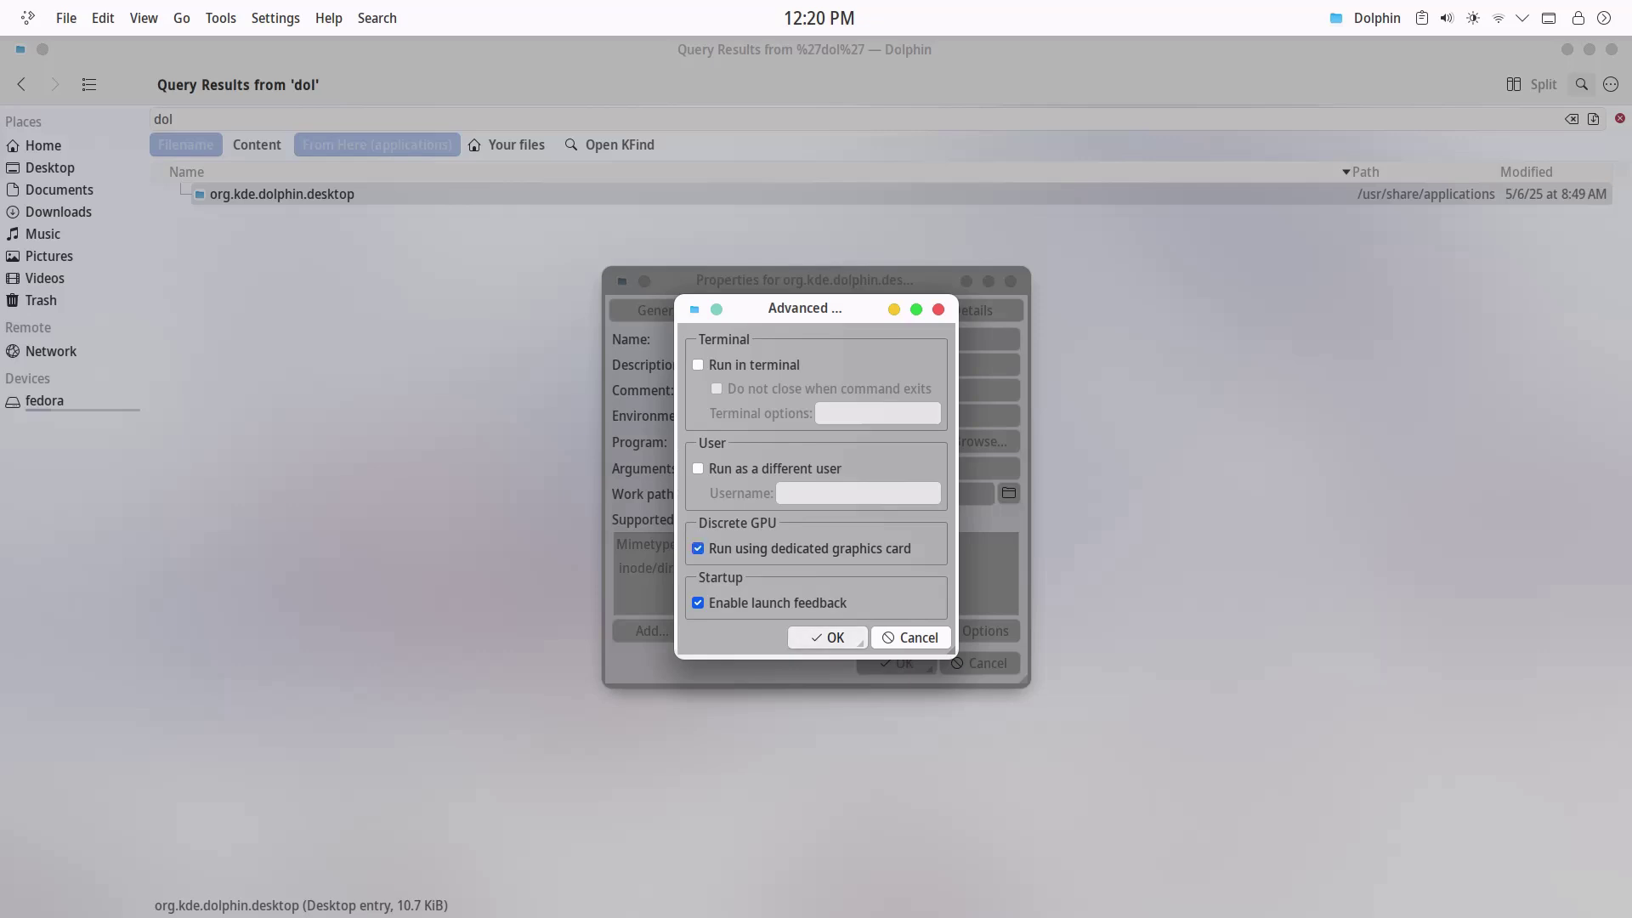
key(Return)
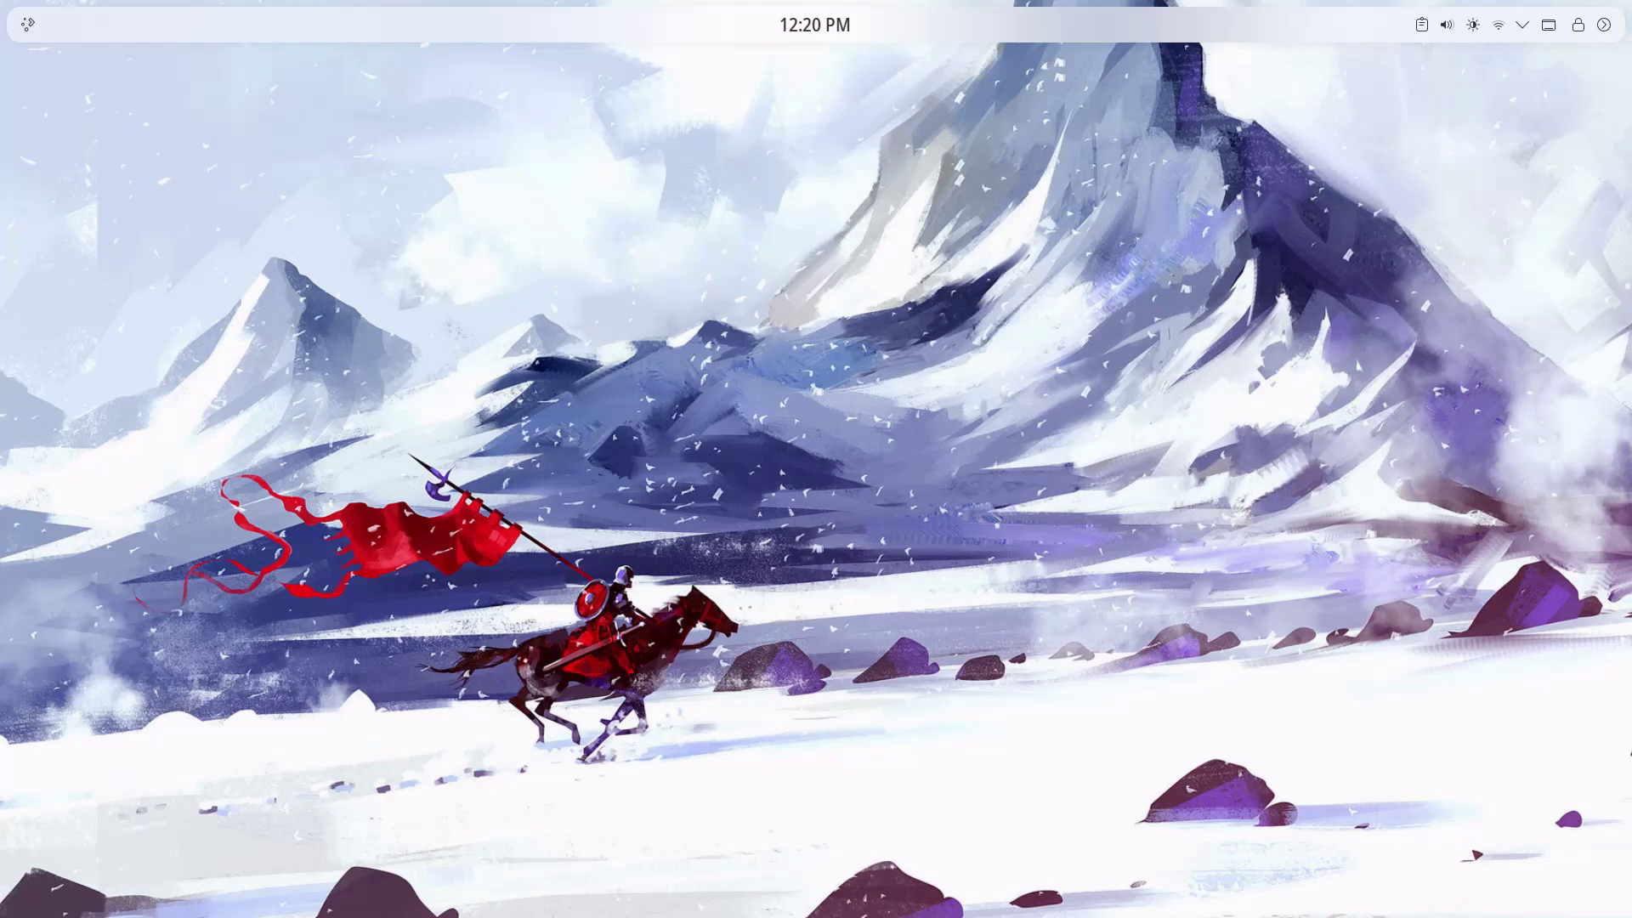
key(super)
key(Escape)
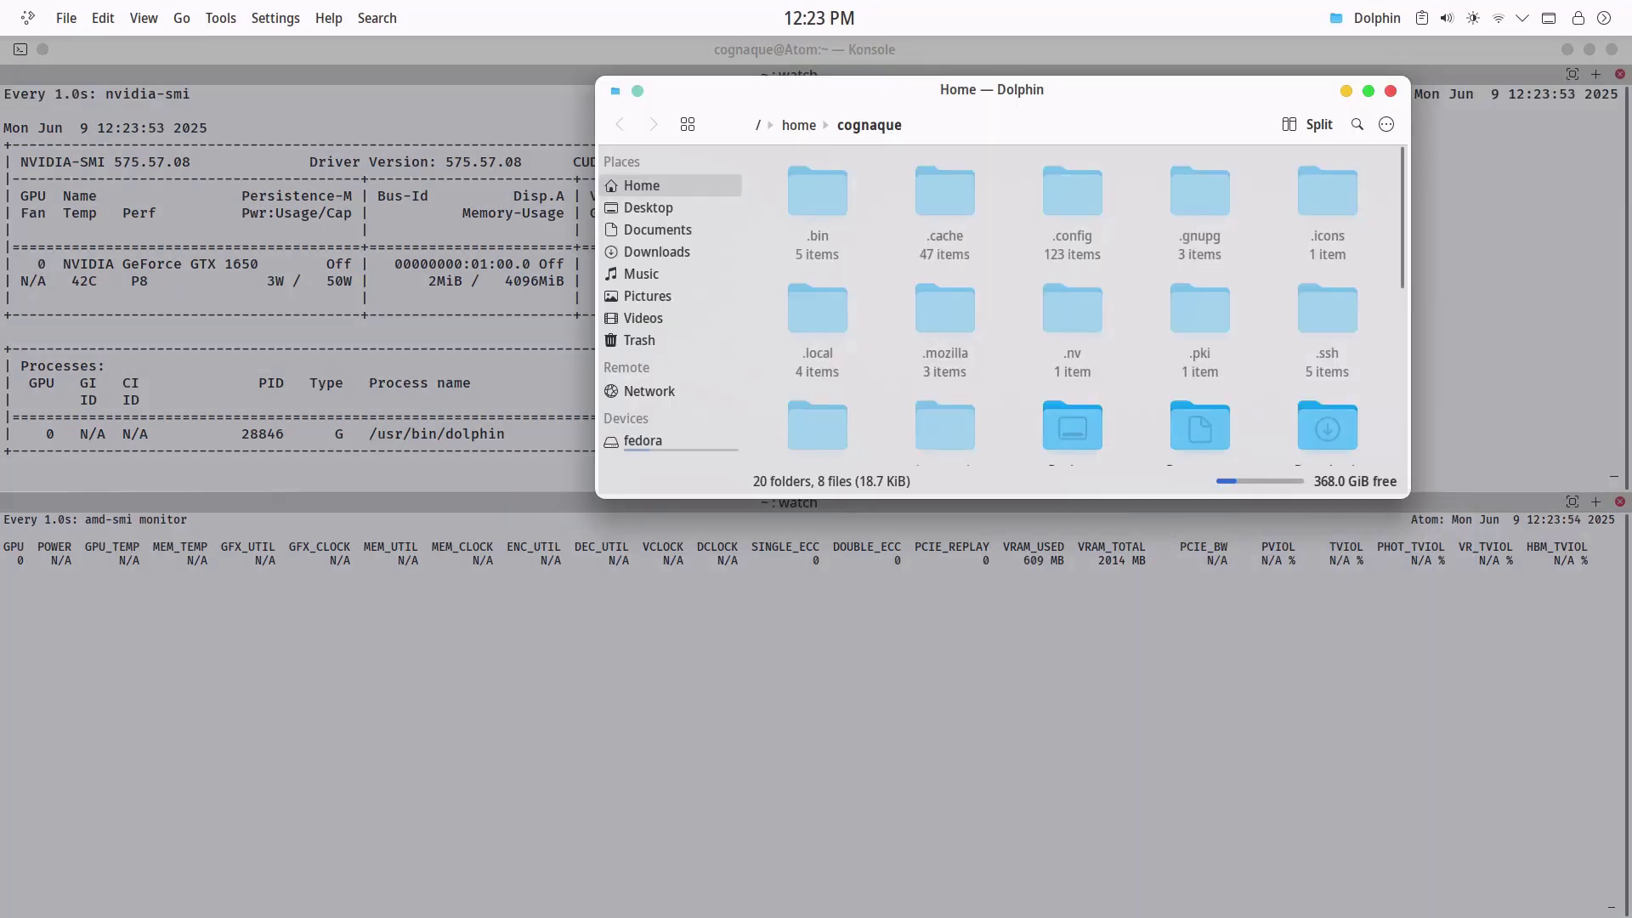
- Go to .local/share/applications in the home folder and delete org.kde.dolphin.desktop
double_click(817, 308)
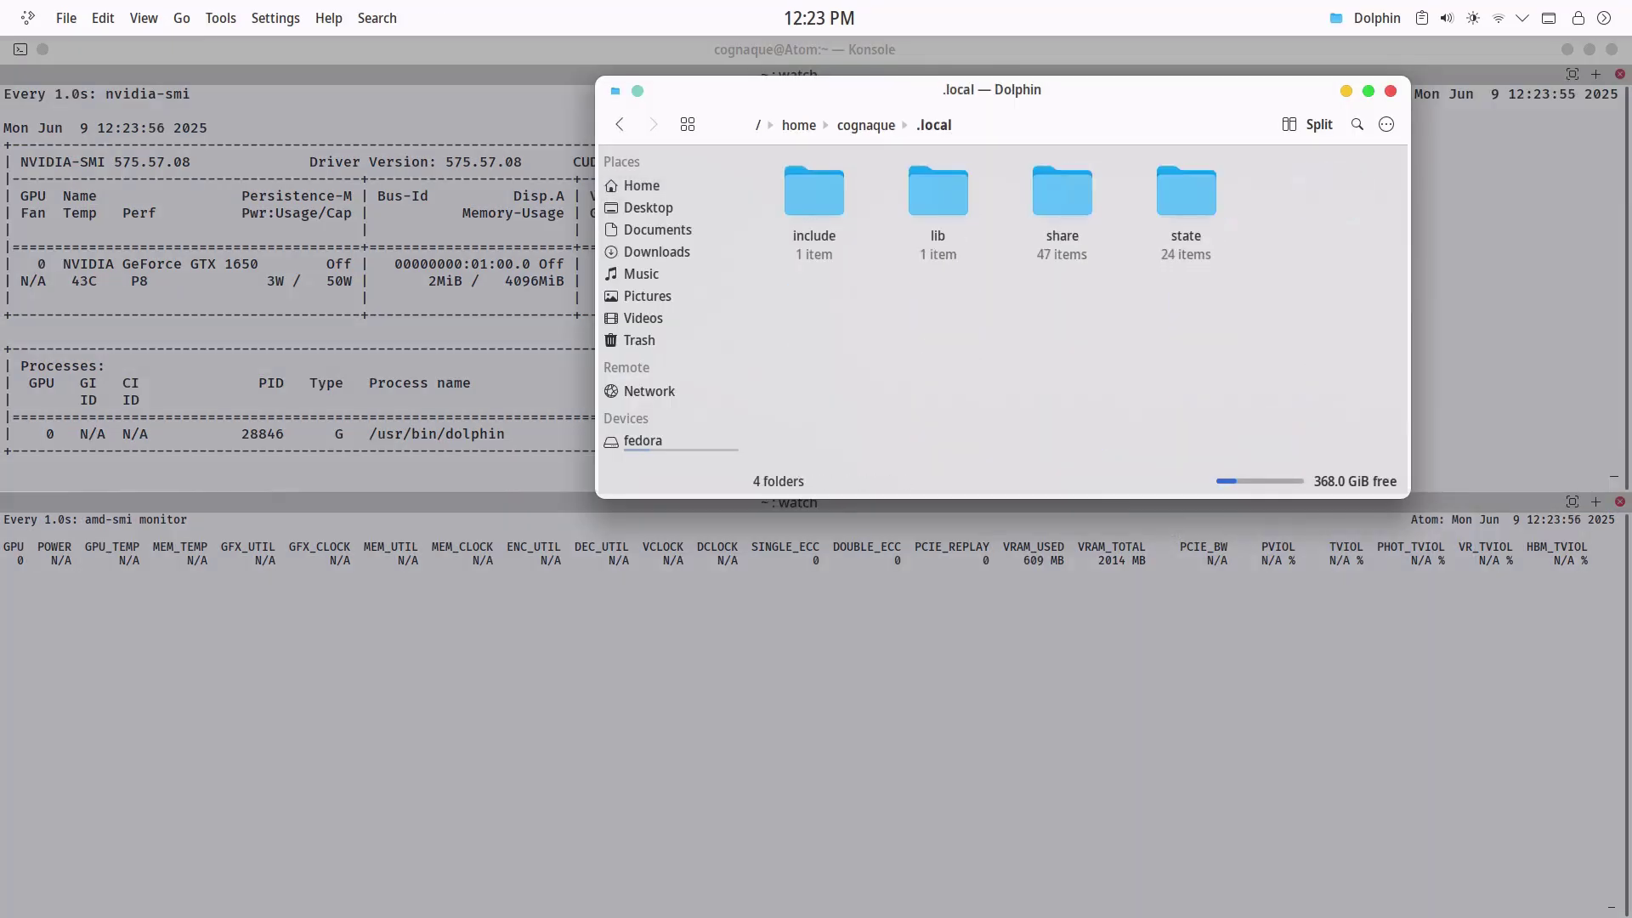
double_click(1062, 200)
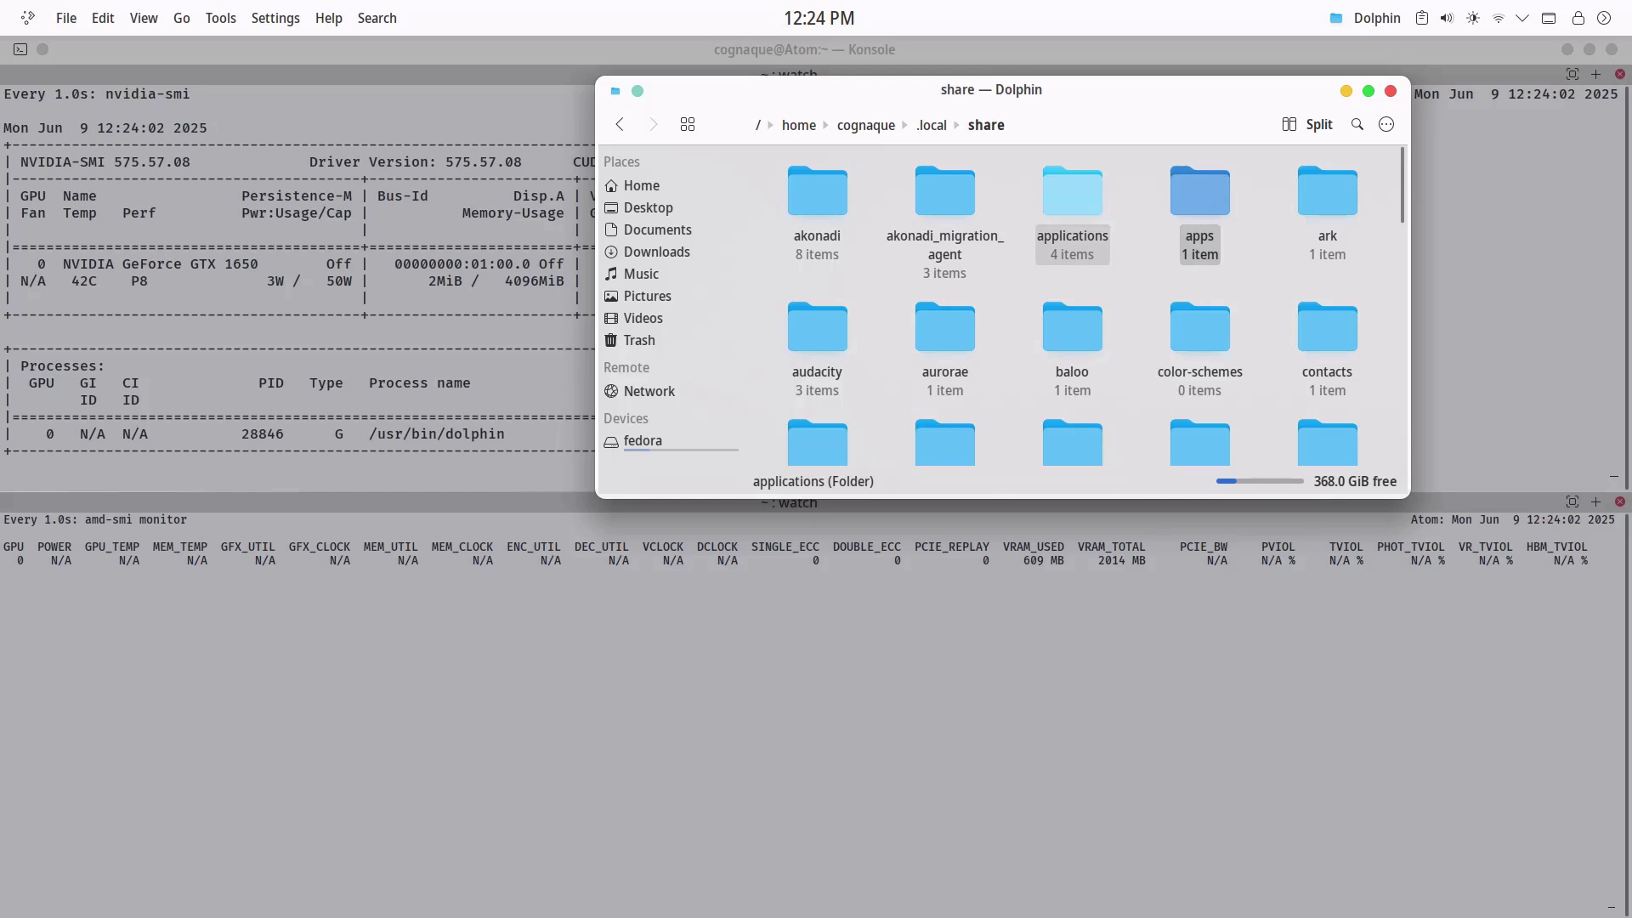
double_click(1072, 193)
click(937, 221)
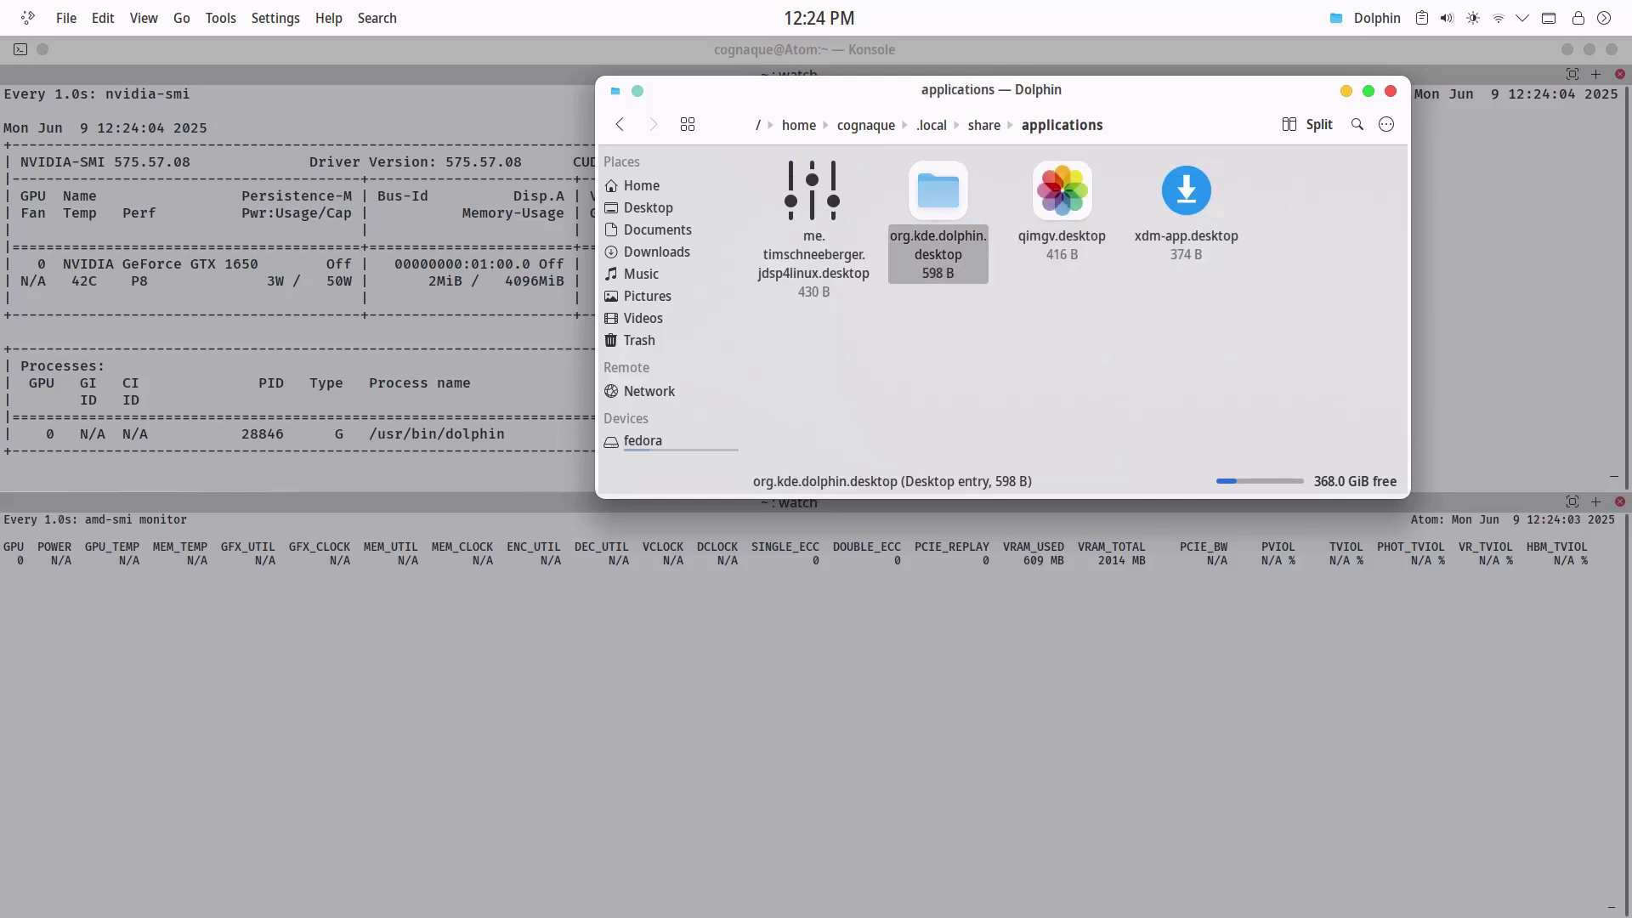
key(Delete)
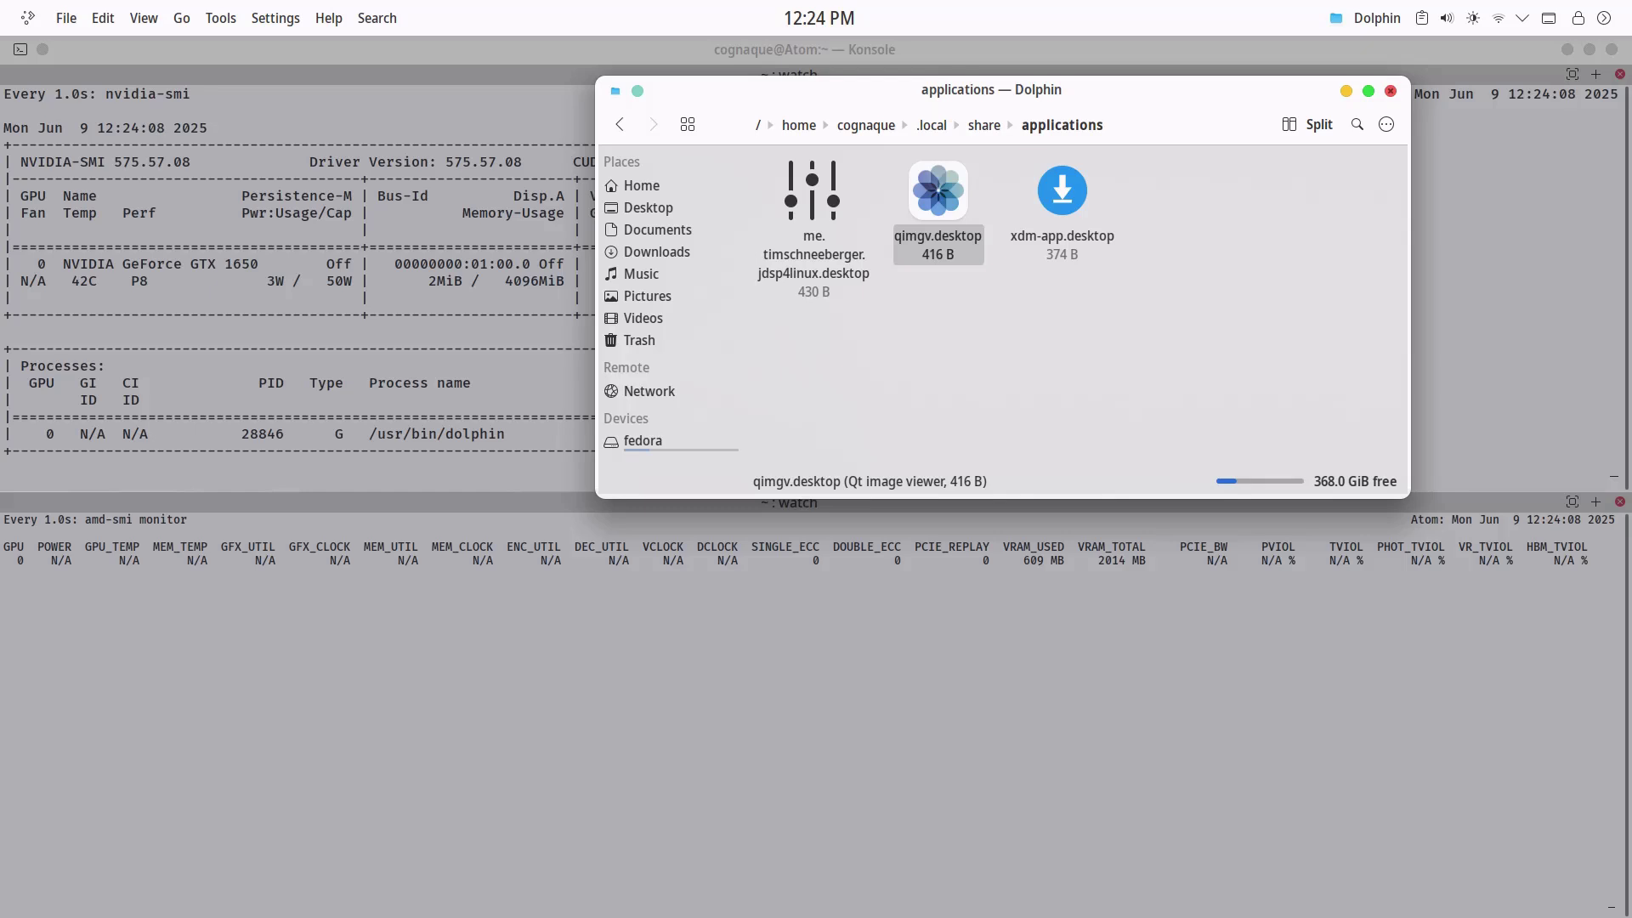
- Quit and relaunch Dolphin, and move its window clear of the nvidia-smi output in Konsole
key(ctrl+q)
key(super)
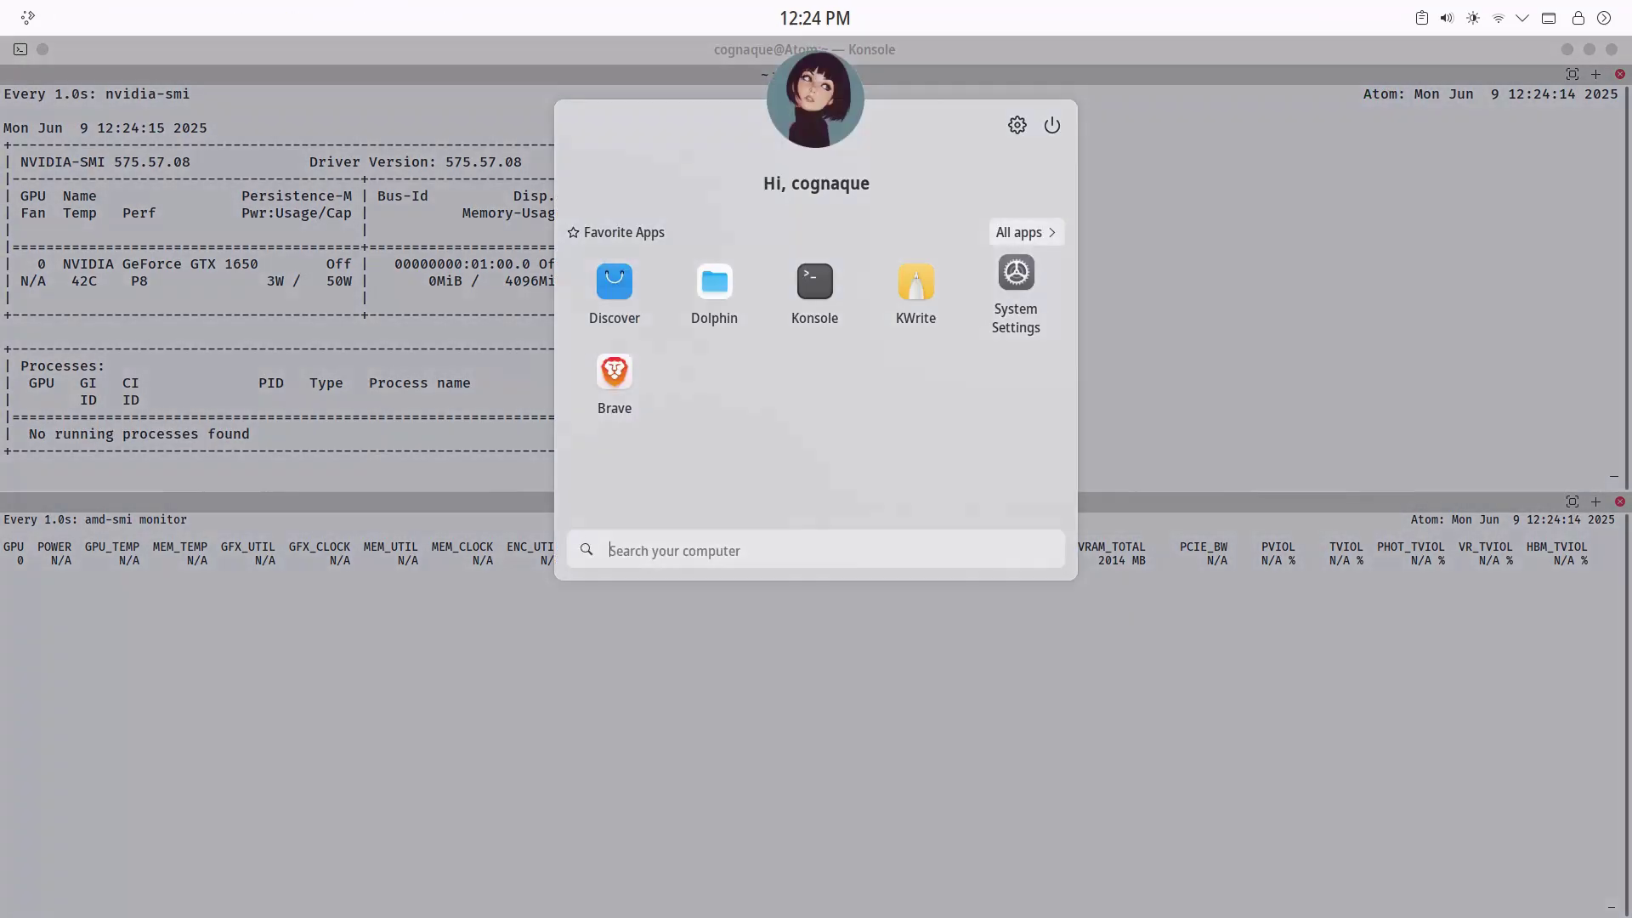
click(717, 313)
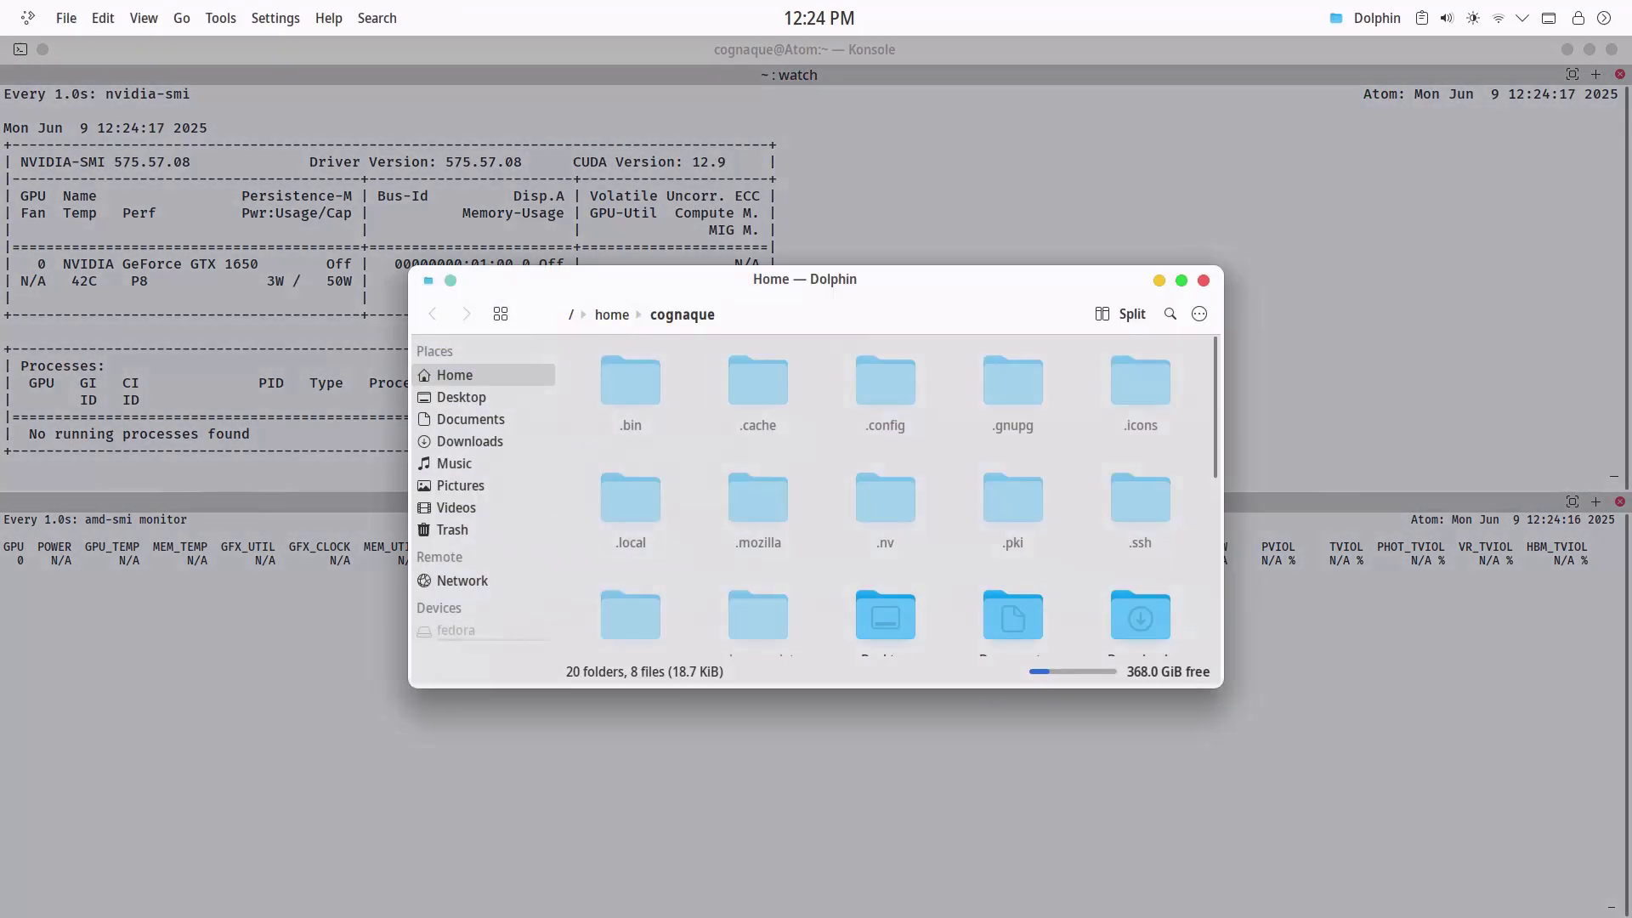
drag(805, 279, 1192, 86)
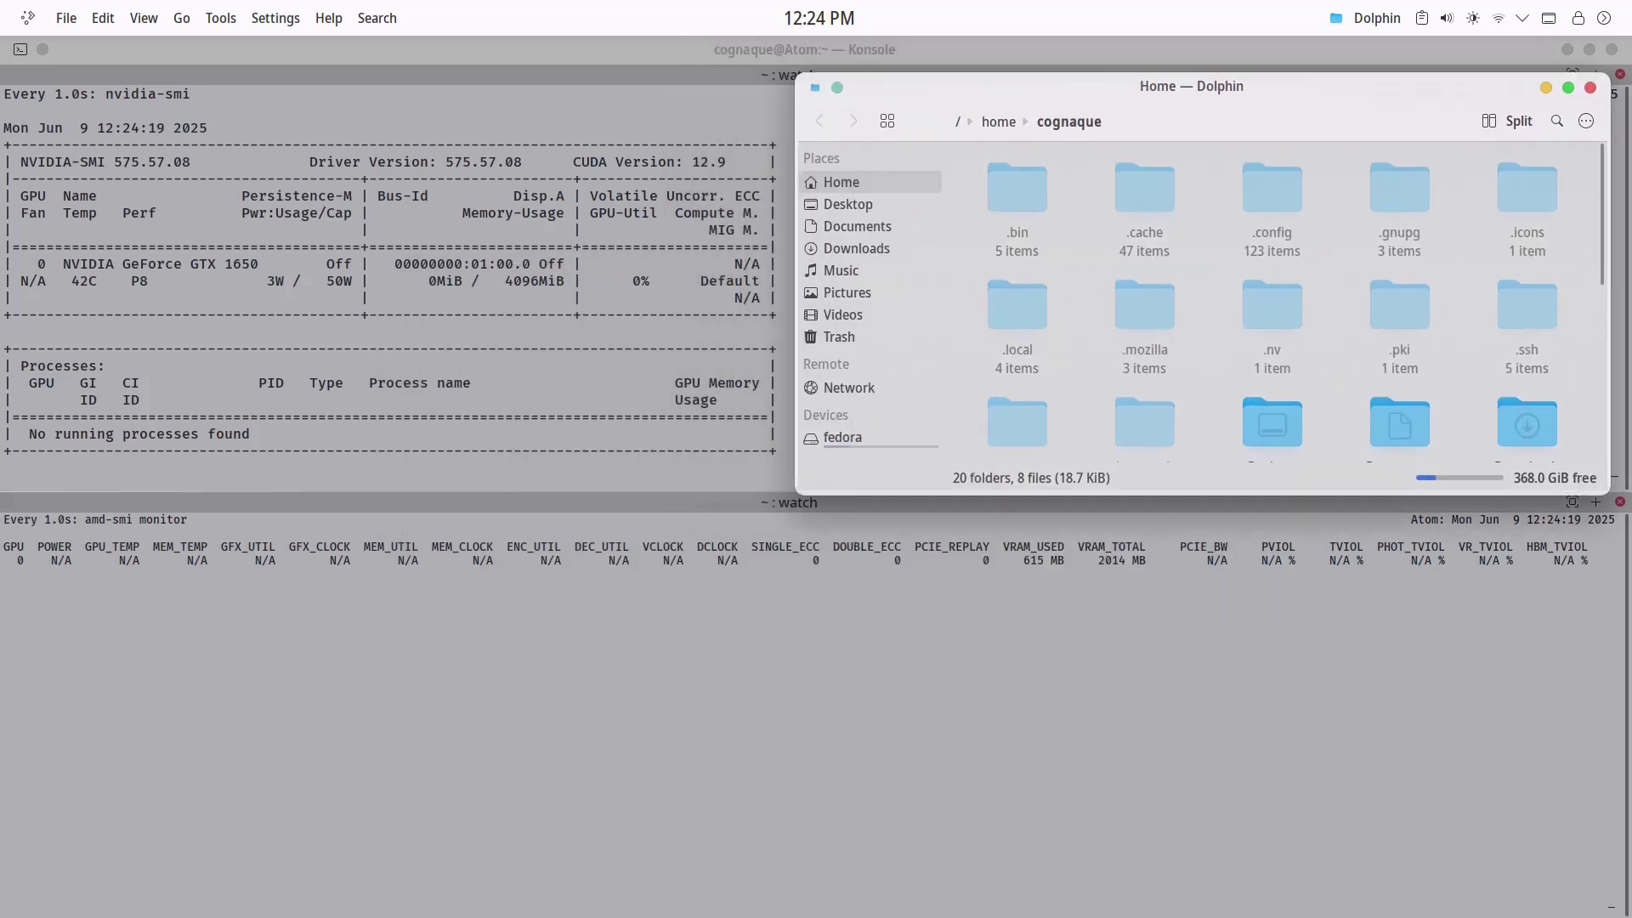
- Hide the hidden files in the home folder and close the Dolphin window
key(ctrl+h)
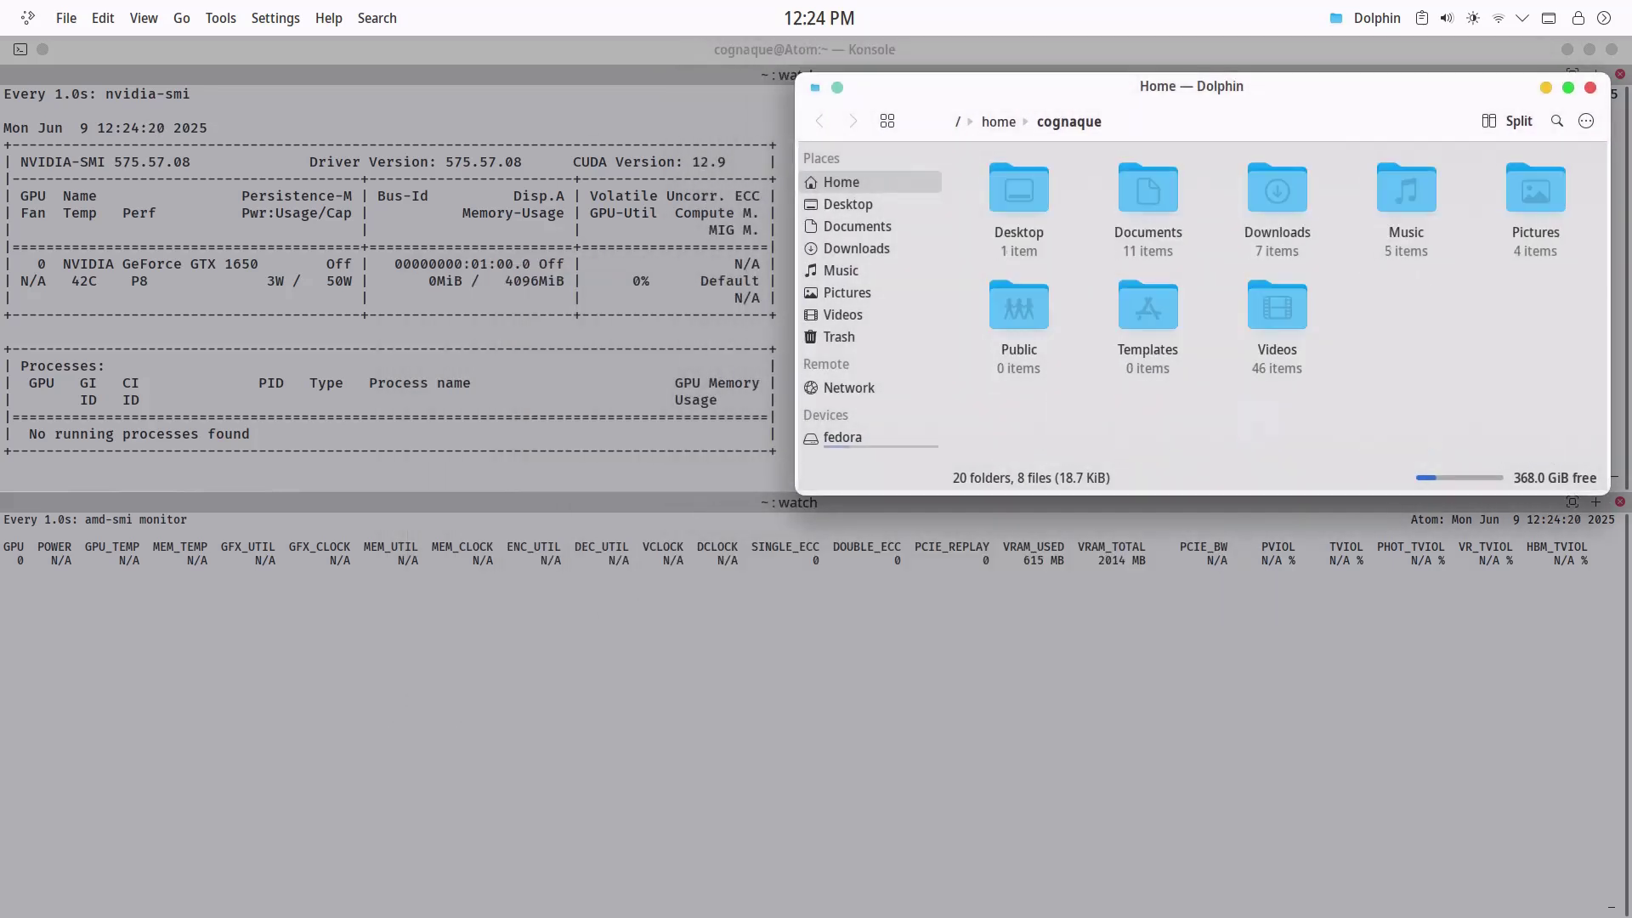
key(alt+F4)
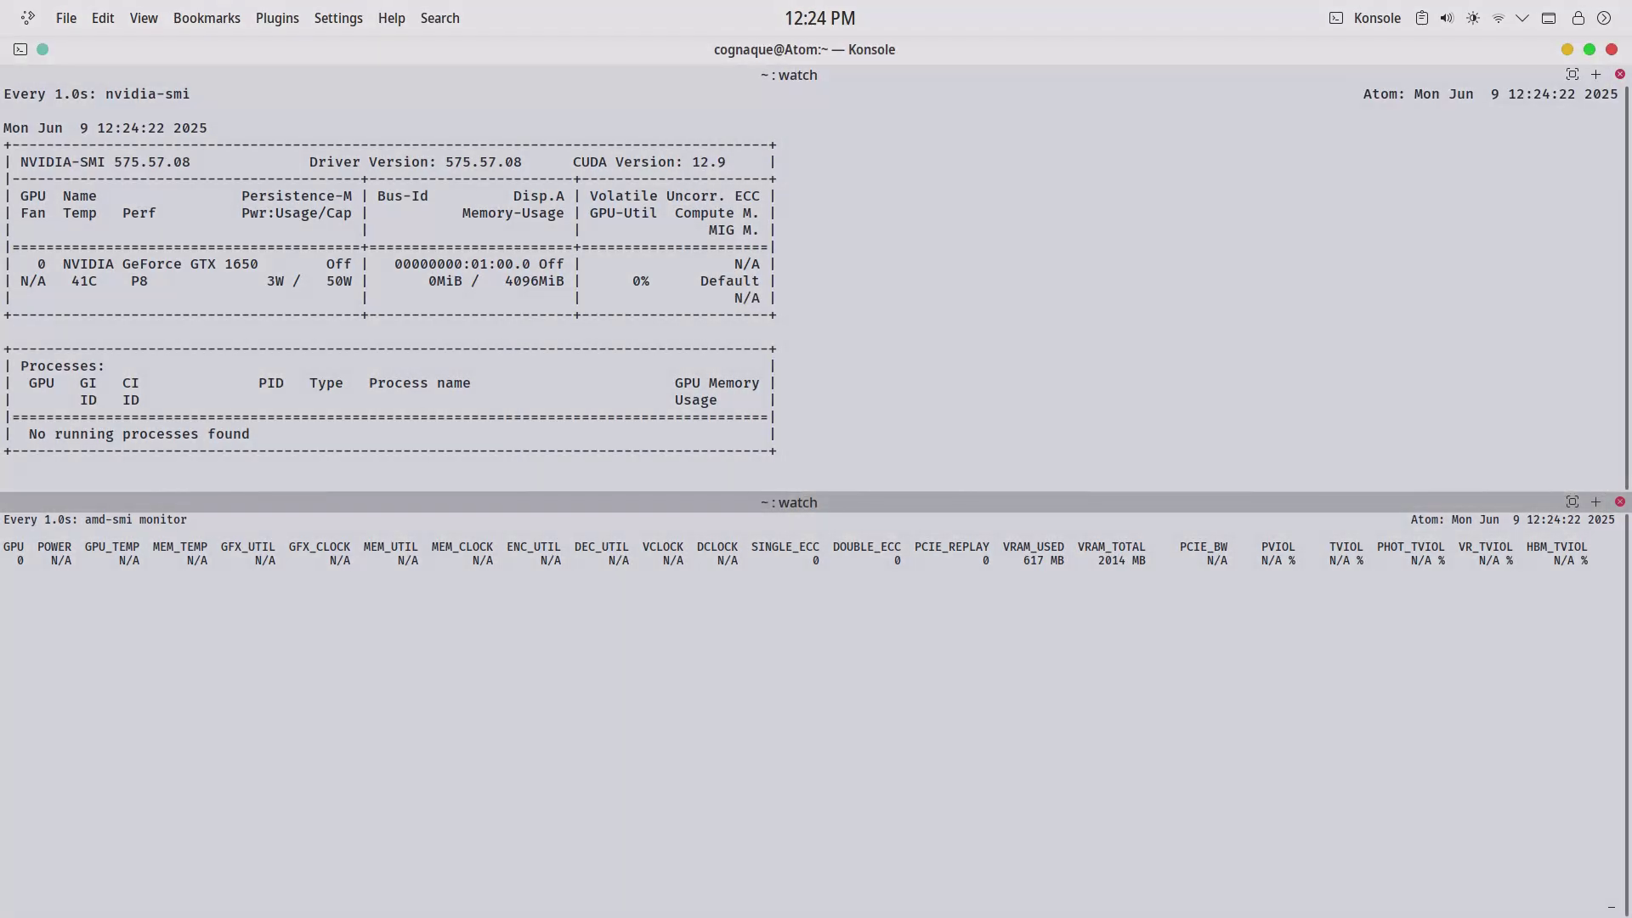